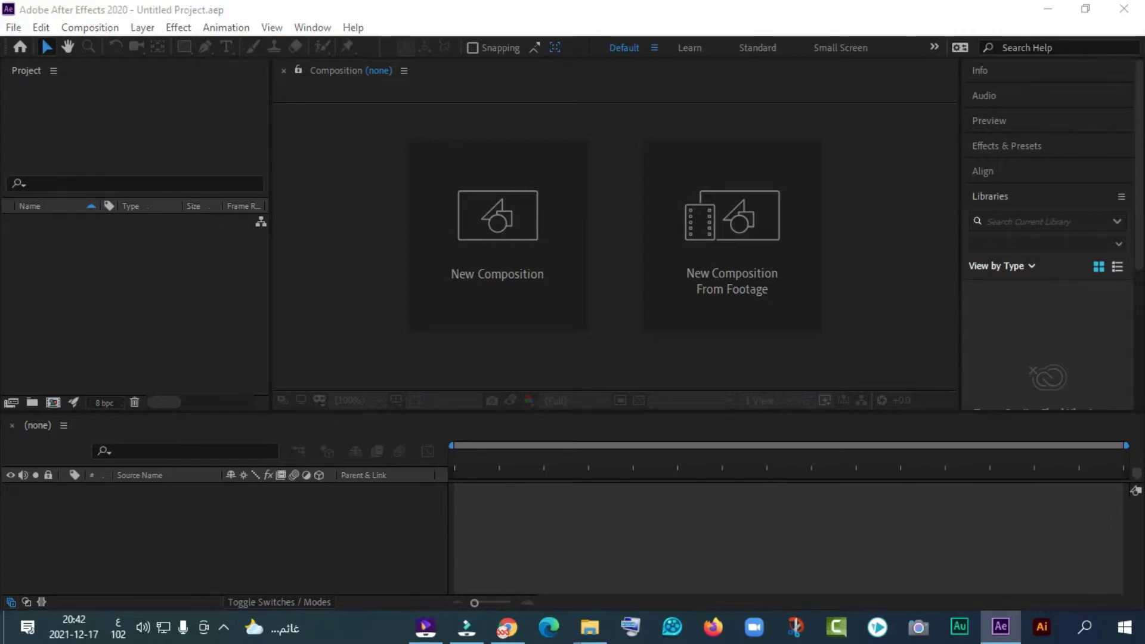
Step: Start a new 1920 x 1080 composition and set its background color to green 36FF00
key(alt+c)
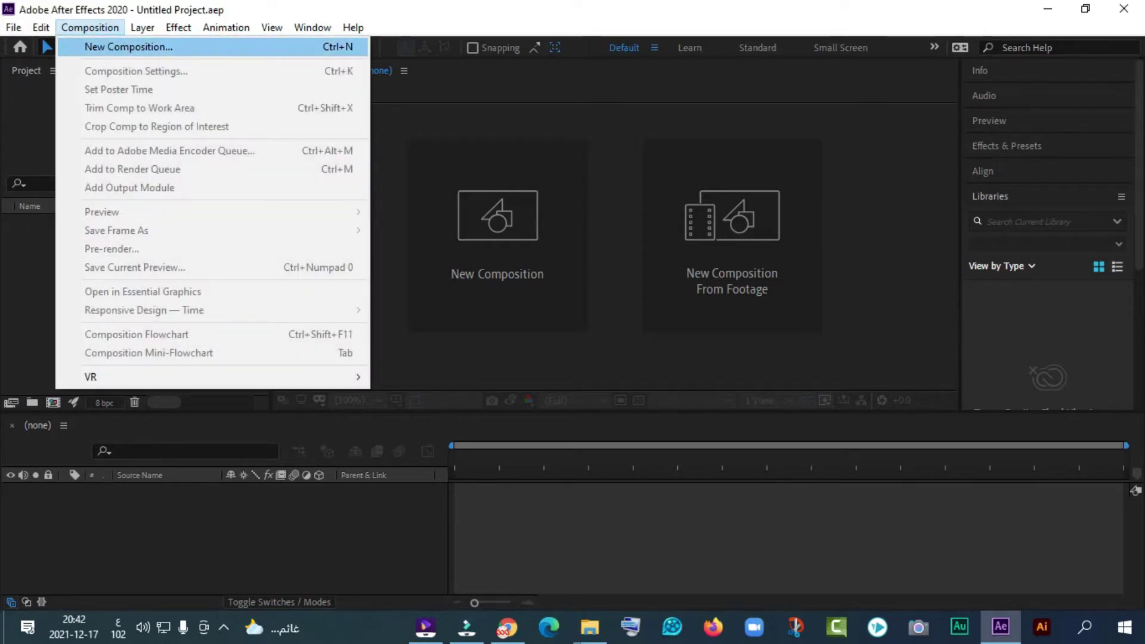
key(Return)
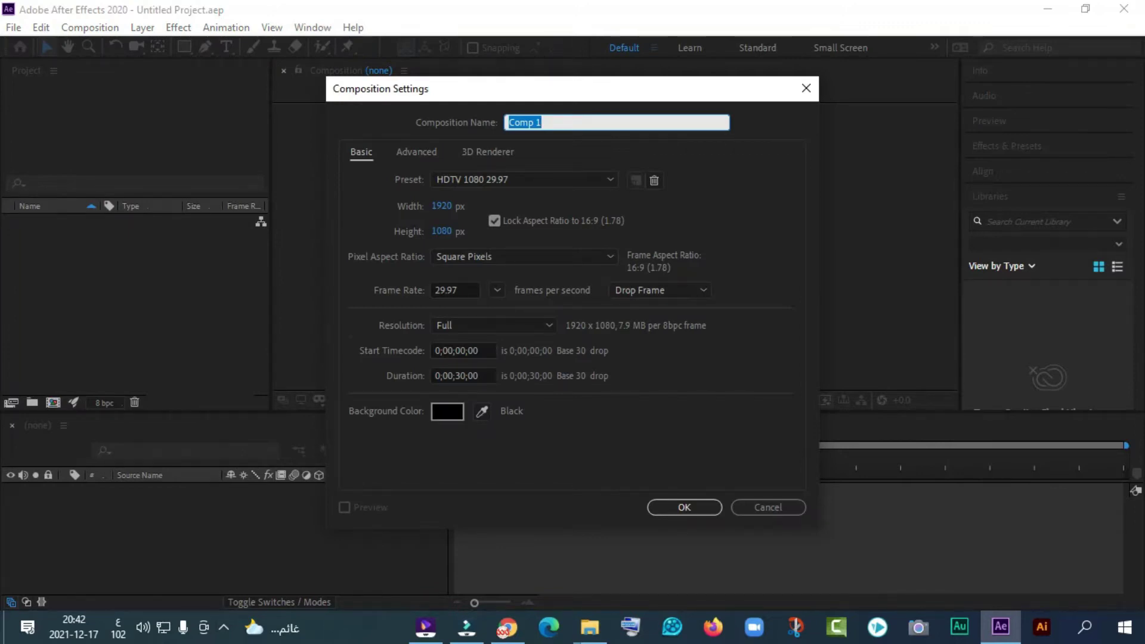
click(448, 411)
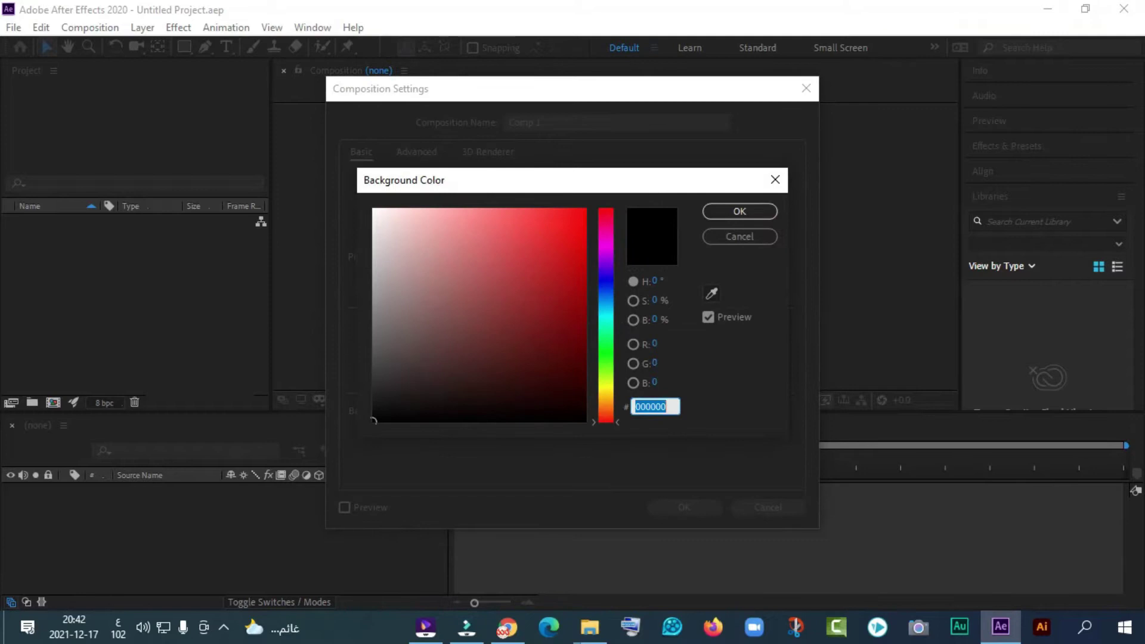
click(606, 357)
drag(374, 421, 585, 210)
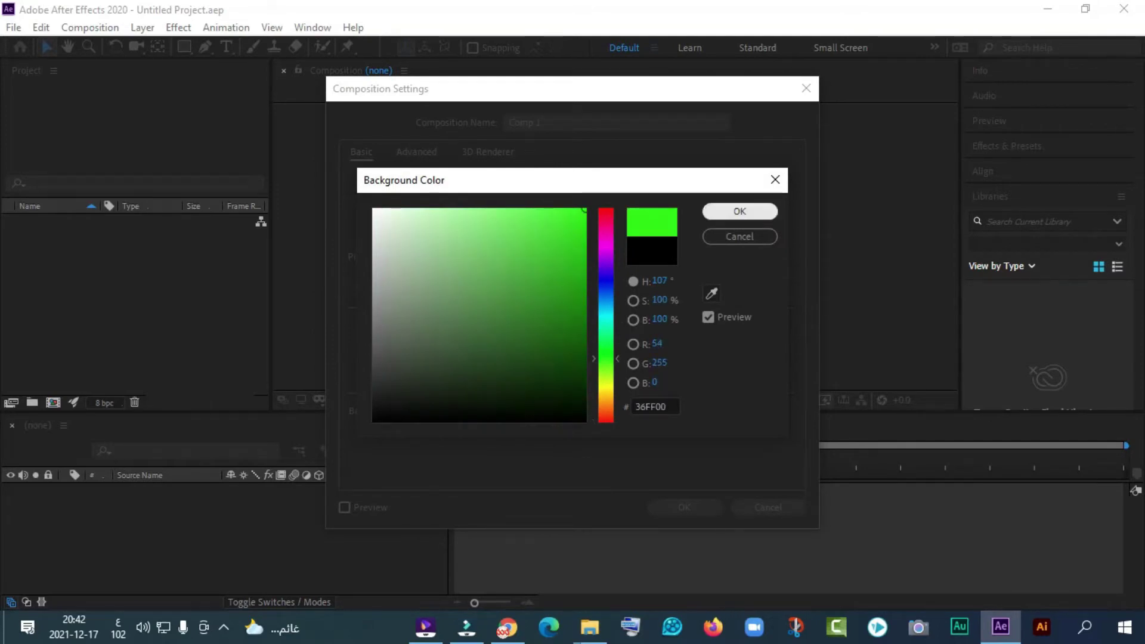
click(740, 211)
Step: Set the composition duration to 0;00;06;00 and create the composition
double_click(466, 376)
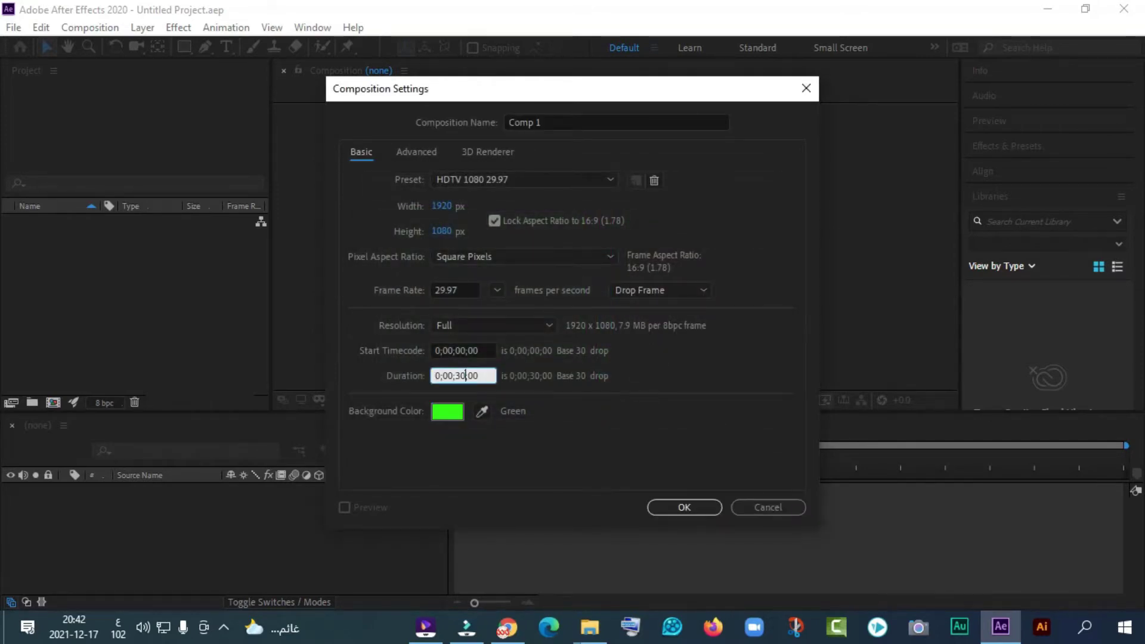
double_click(467, 377)
click(468, 375)
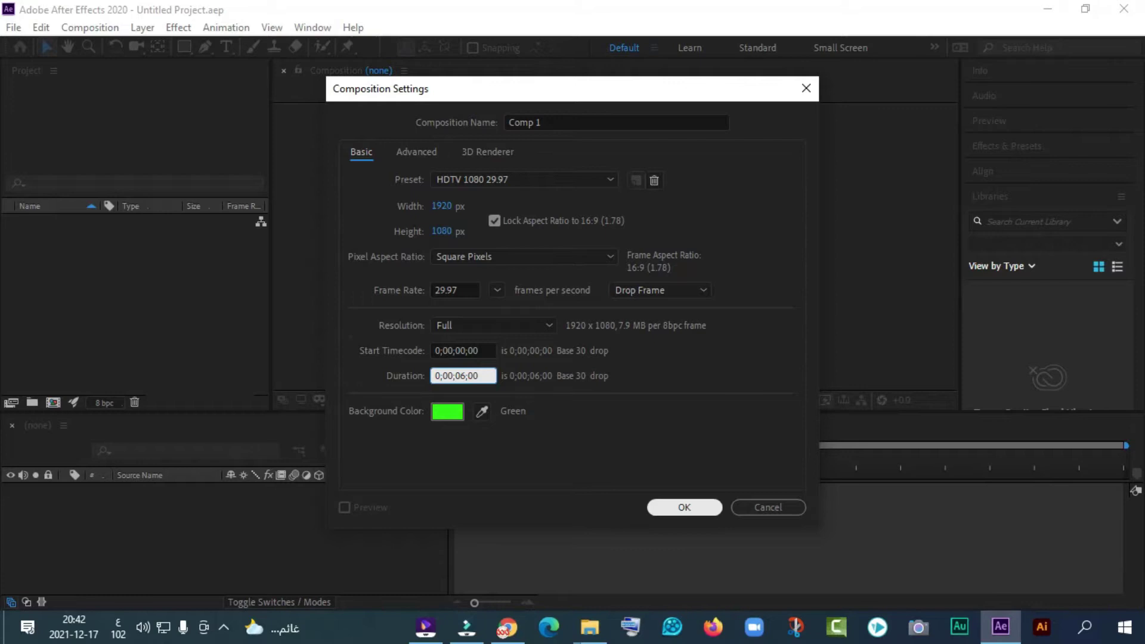
click(685, 507)
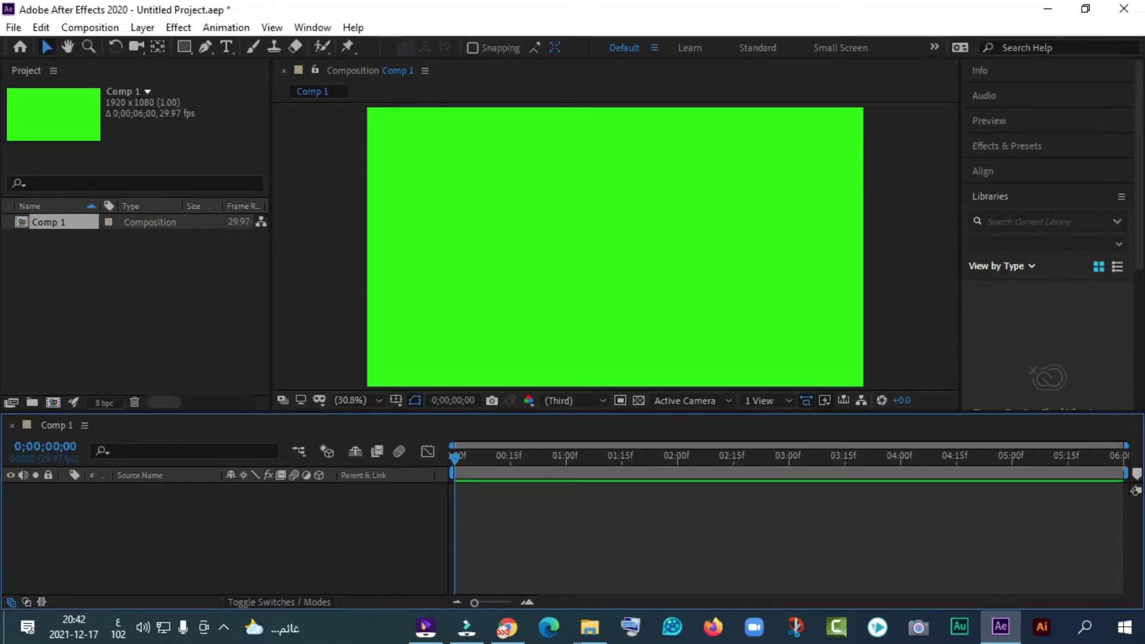
Step: Import the 500 euro banknote image from the Desktop and place it in the lower-left area of the composition
double_click(161, 299)
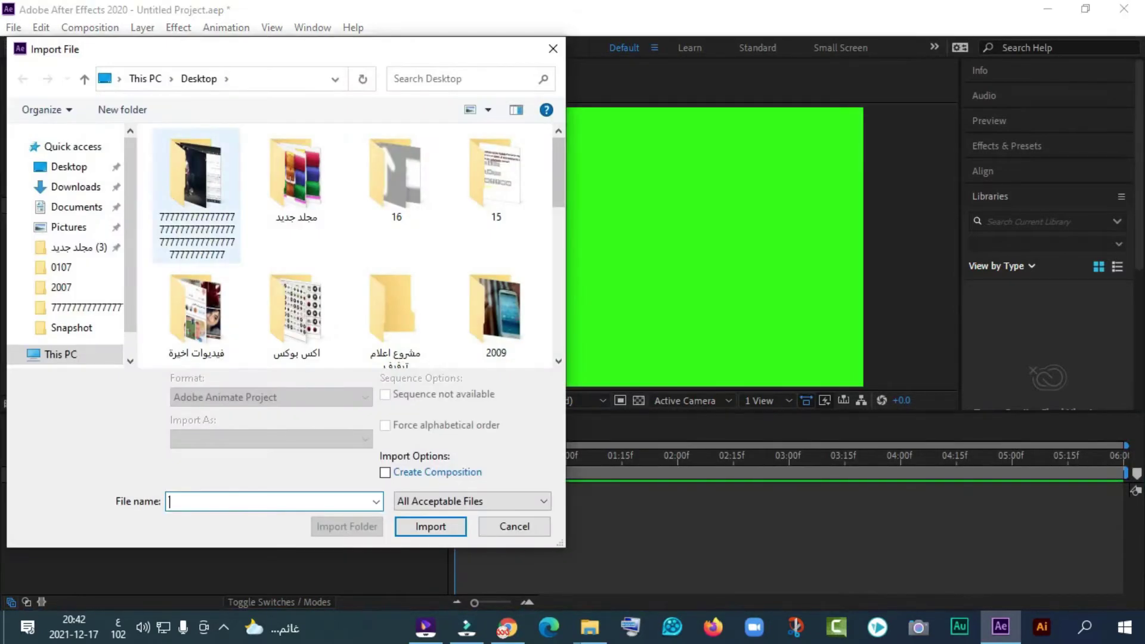
scroll(425, 218, down, 2)
double_click(496, 304)
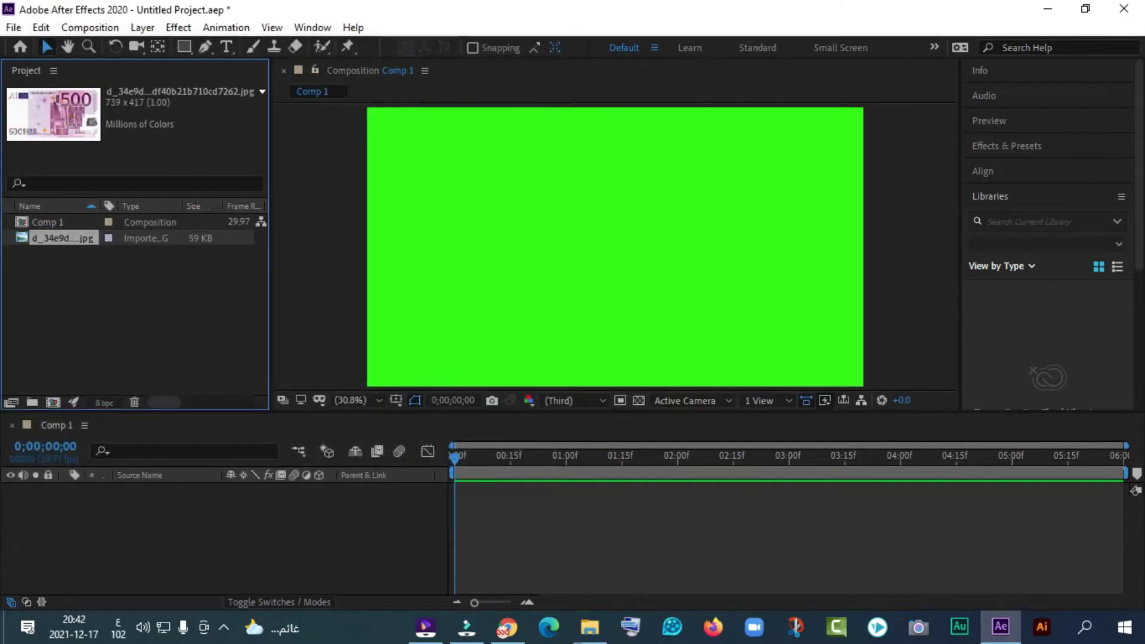
drag(65, 482, 77, 513)
drag(616, 248, 483, 316)
Step: Keyframe the banknote's position at 0;00;00;00 with the note outside the frame's left edge, at about -412, 855
click(65, 490)
click(79, 505)
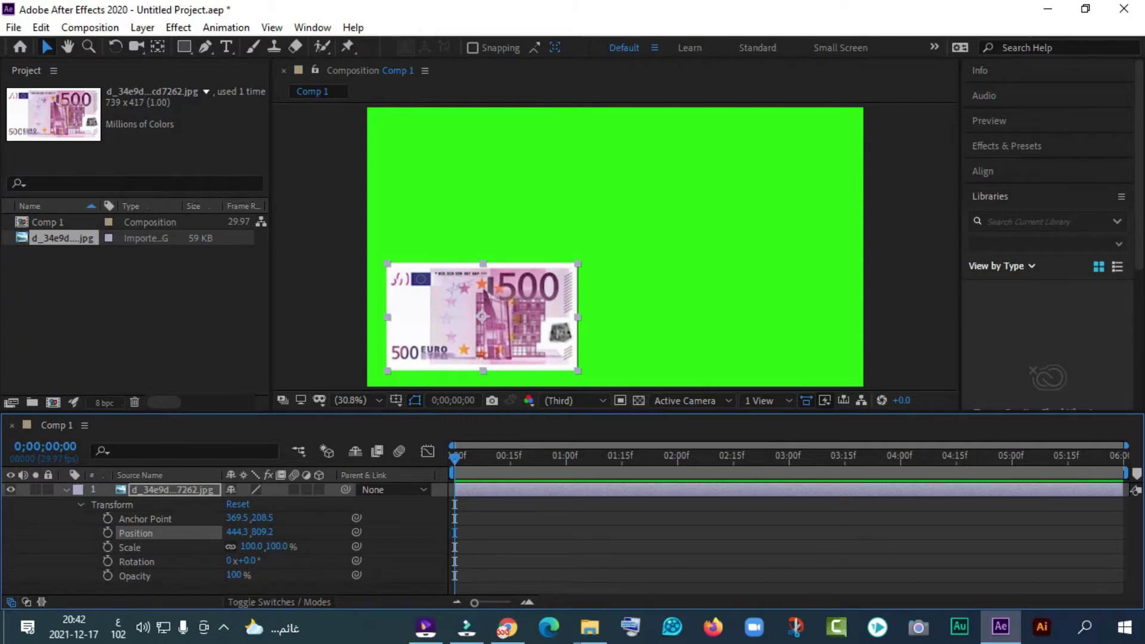
click(107, 533)
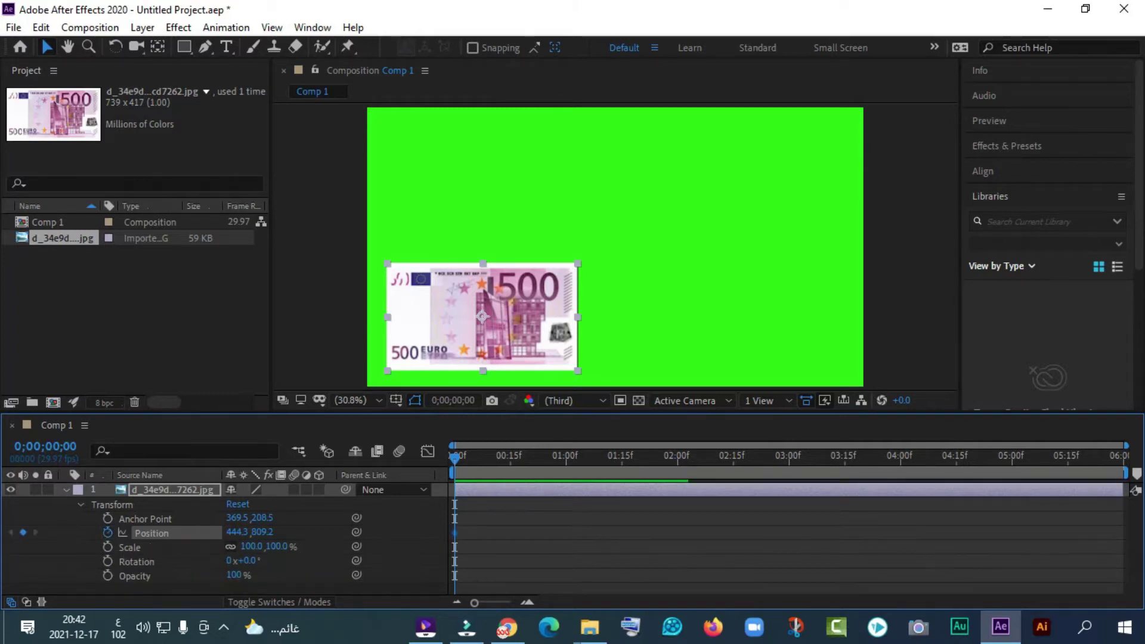
drag(483, 316, 262, 327)
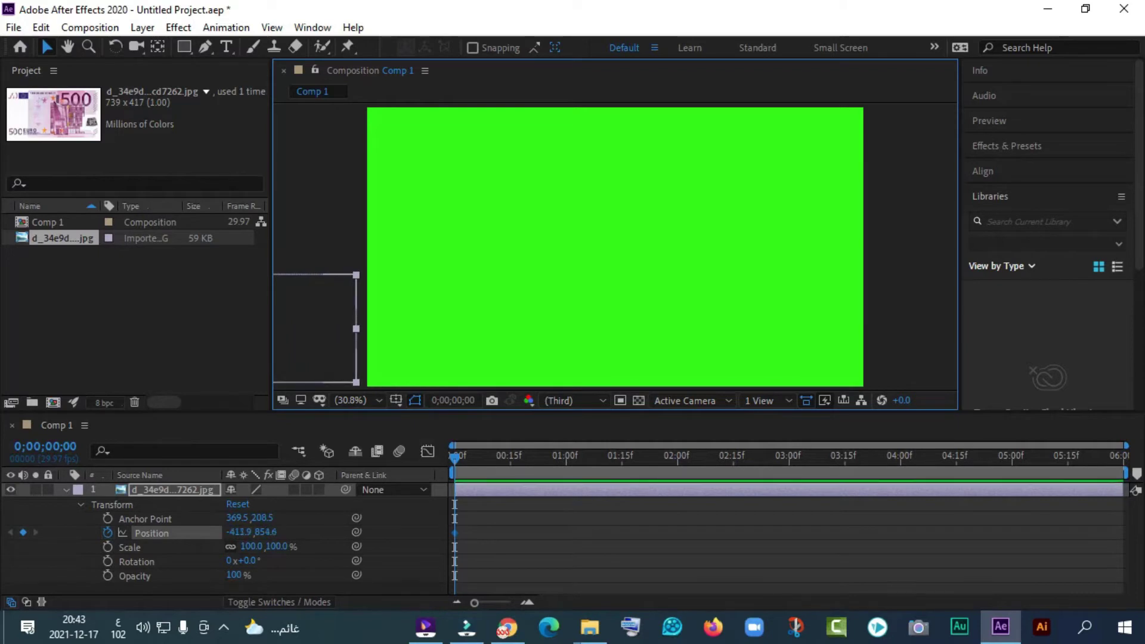
Step: Animate the banknote to about 1502, 777 at 0;00;03;13, and preview the motion from the start
drag(455, 458, 838, 459)
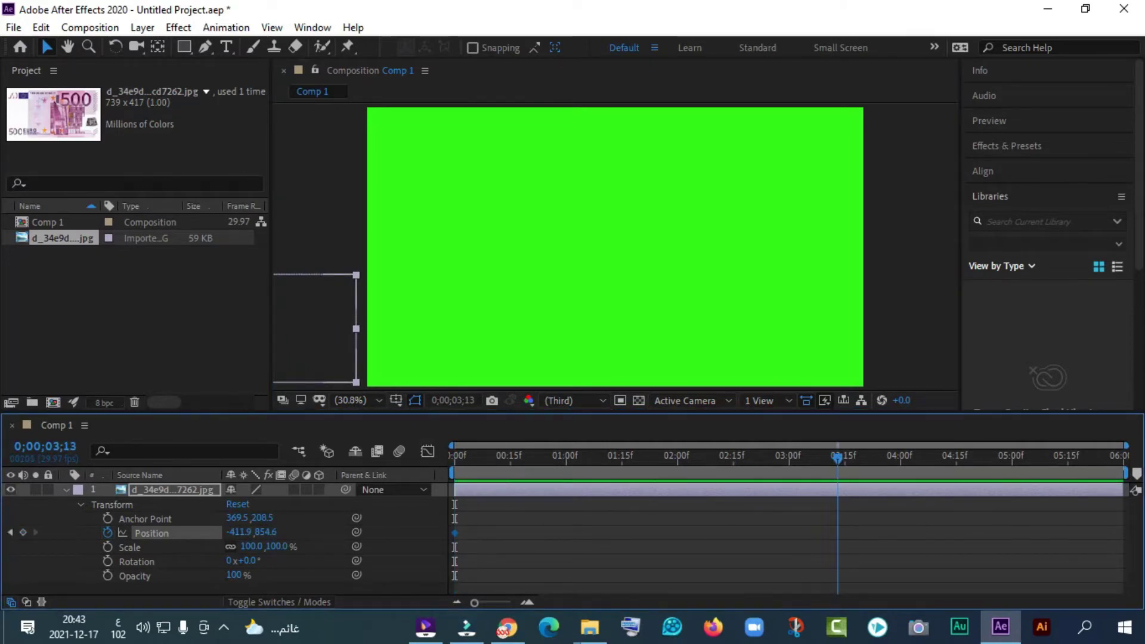
drag(322, 328, 817, 309)
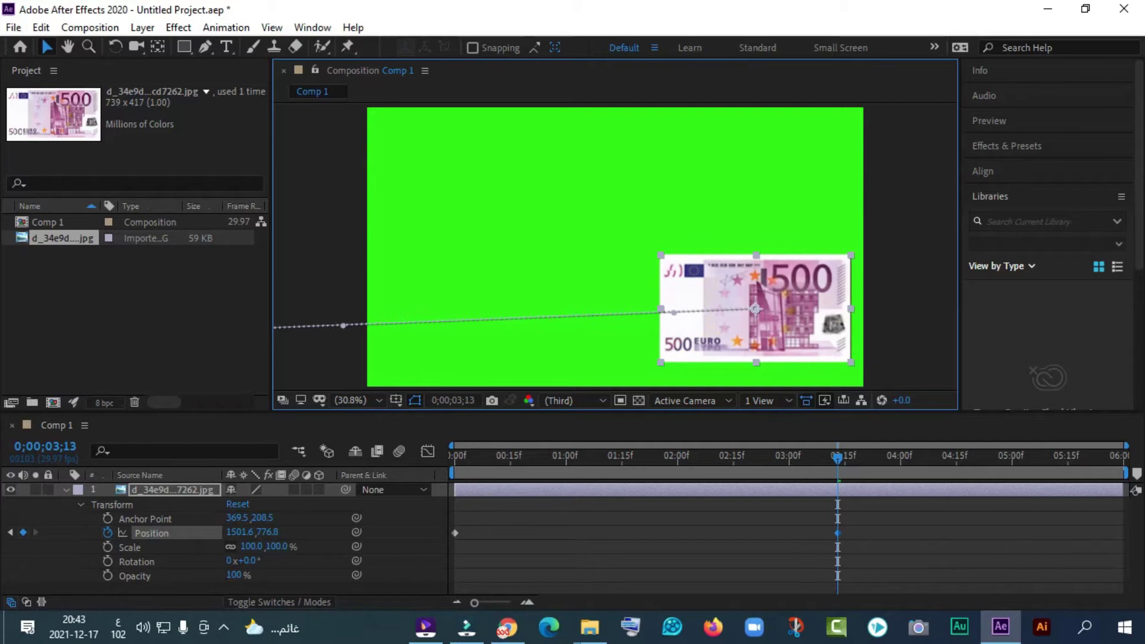
drag(838, 458, 455, 458)
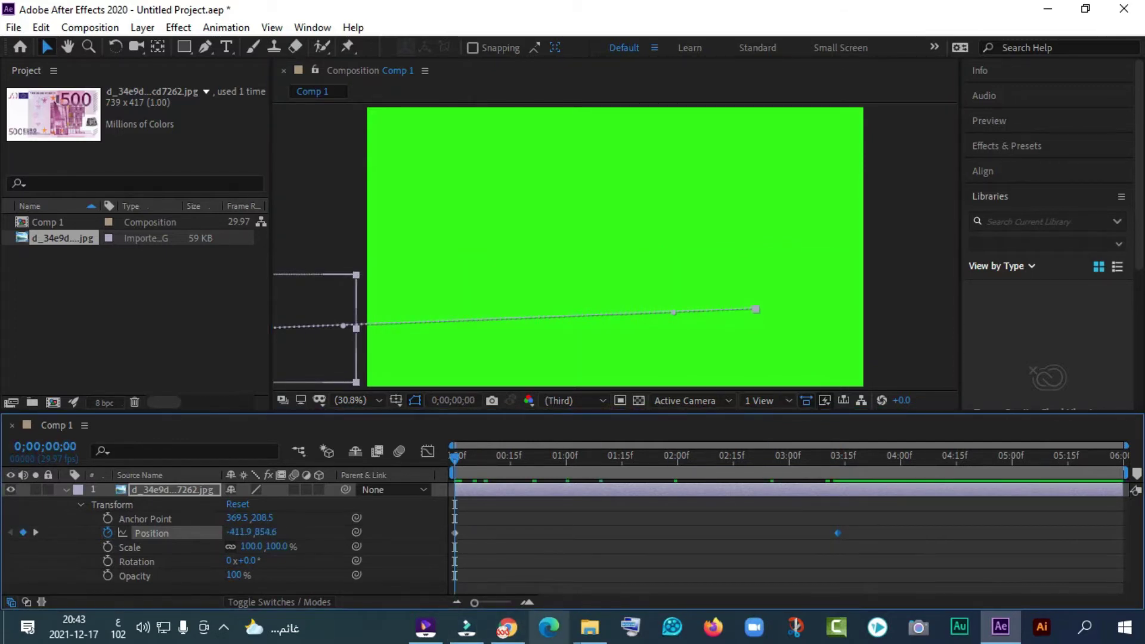
key(space)
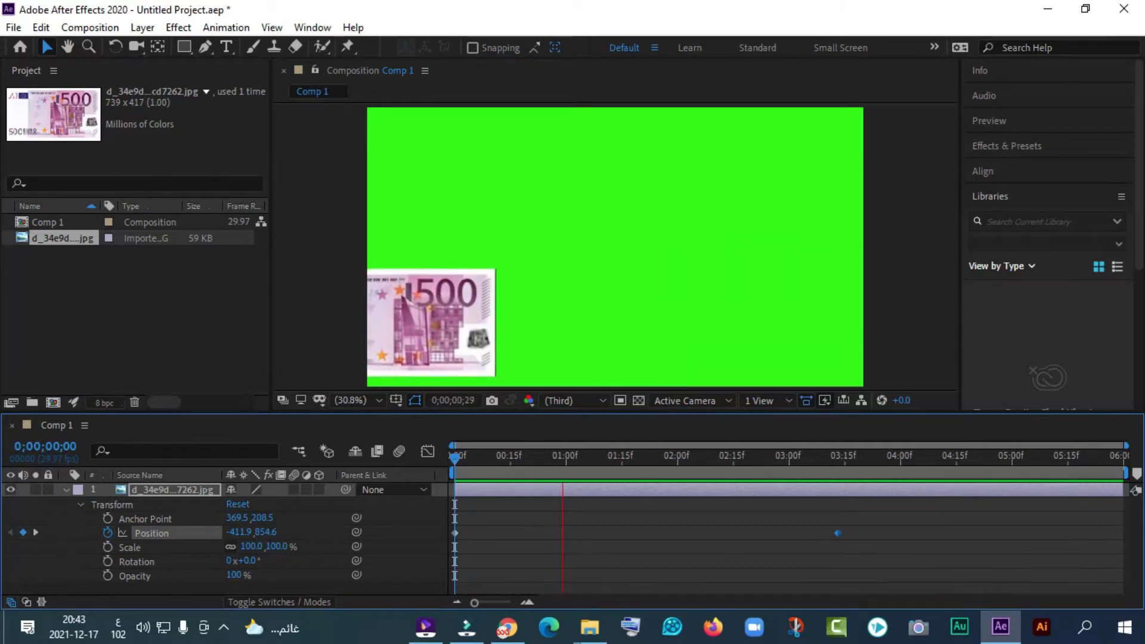
key(space)
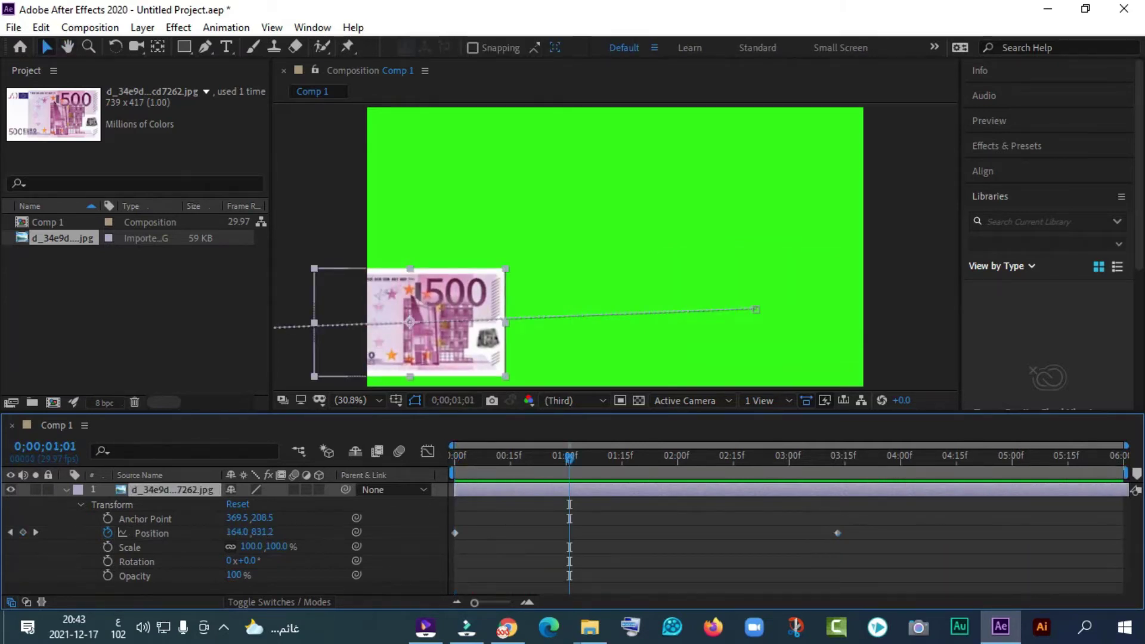
Step: Add two more banknote layers, animating the third from above the frame's upper-right area to about 392, 392 at 0;00;04;03
key(ctrl+d)
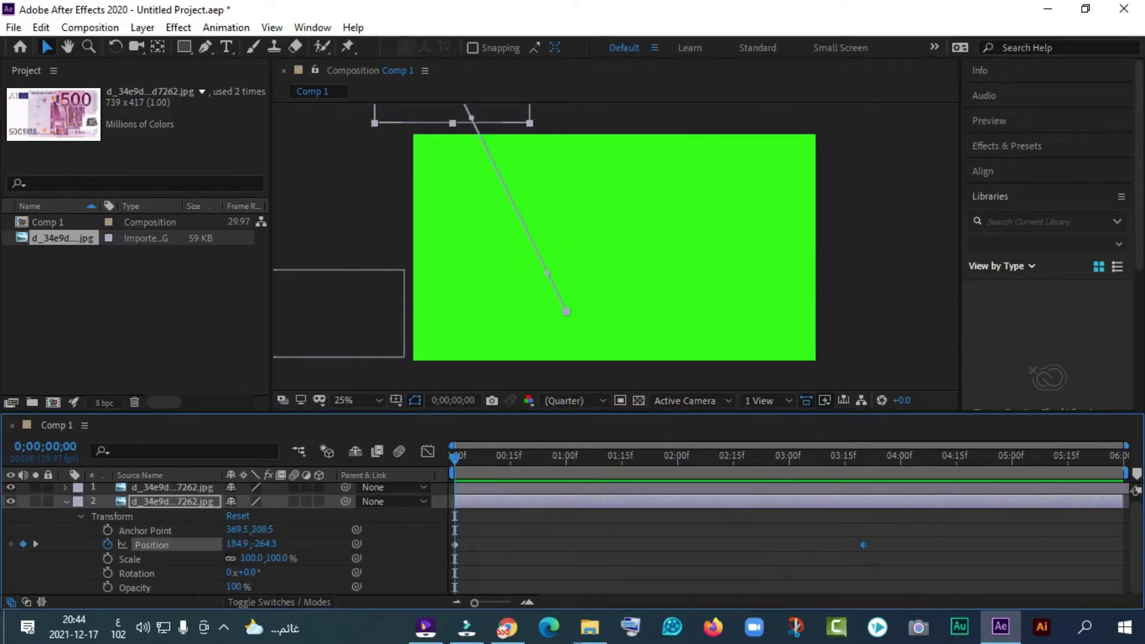
key(ctrl+d)
click(65, 519)
click(108, 544)
drag(455, 458, 912, 458)
drag(728, 114, 495, 247)
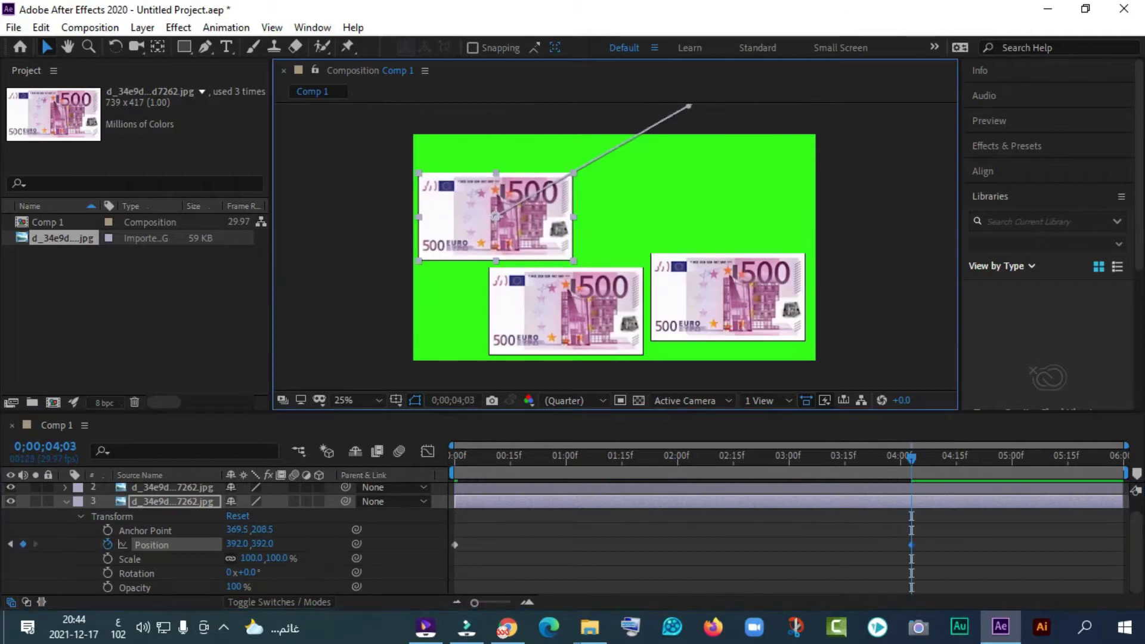
Step: Add a fourth banknote layer beyond the frame's right edge at about 2364, 320, animate its position into the frame, and preview the animation
drag(63, 238, 173, 533)
drag(615, 247, 908, 202)
click(65, 532)
click(108, 545)
key(Home)
key(space)
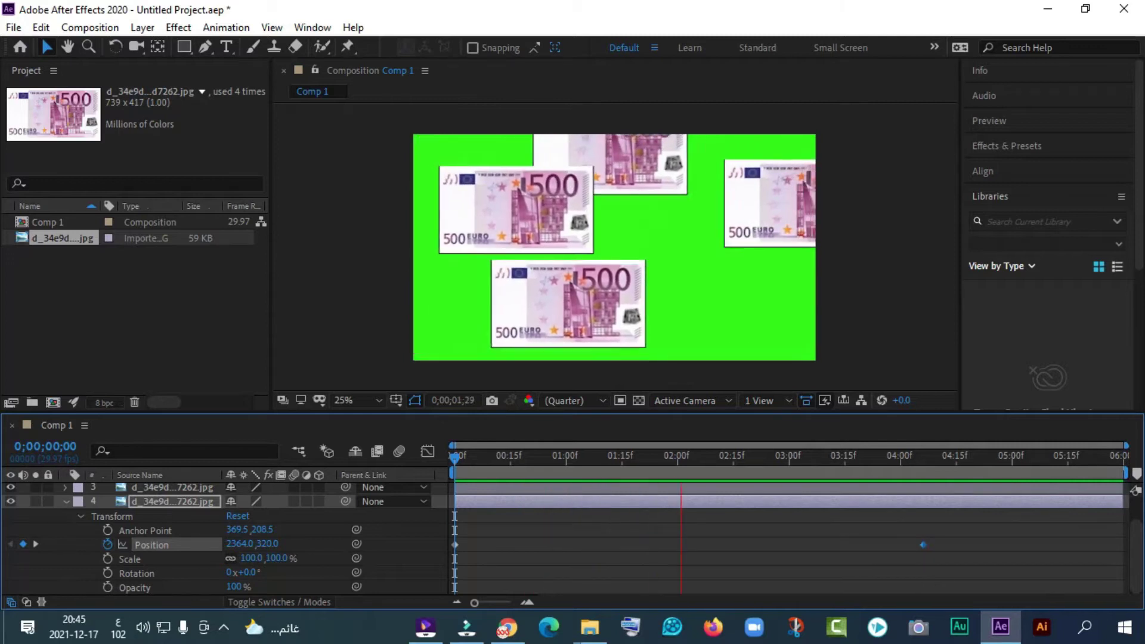
key(space)
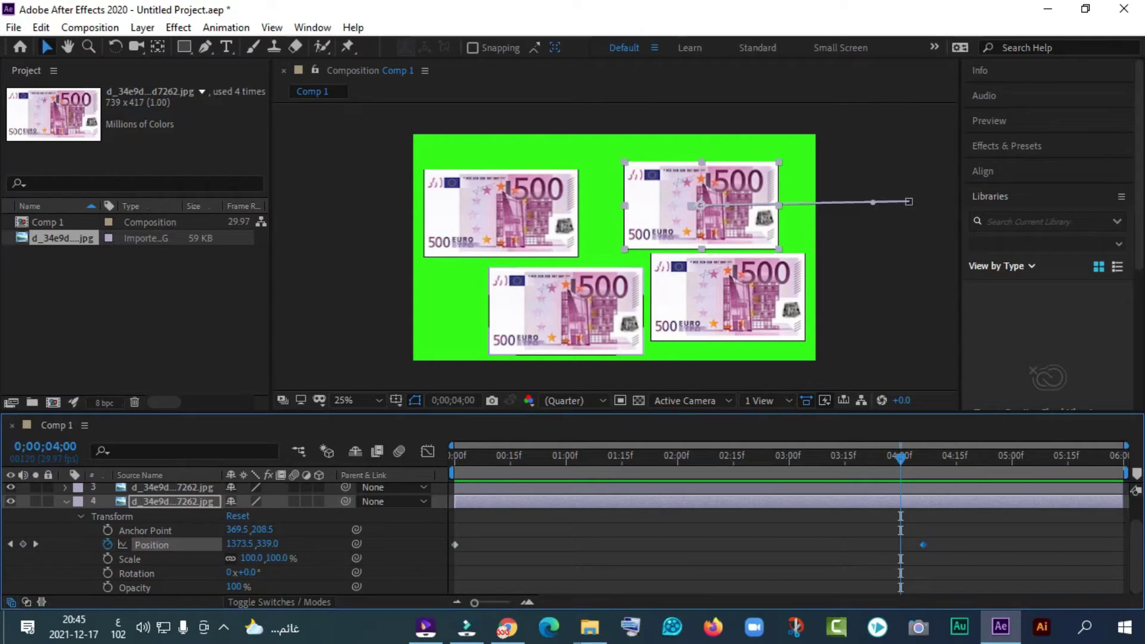
Step: Send Comp 1 to the Render Queue for export
click(13, 28)
key(Down)
key(Down)
key(Down)
key(Down)
key(Down)
key(Down)
key(Down)
key(Down)
key(Down)
key(Down)
key(Down)
key(Down)
key(Down)
key(Down)
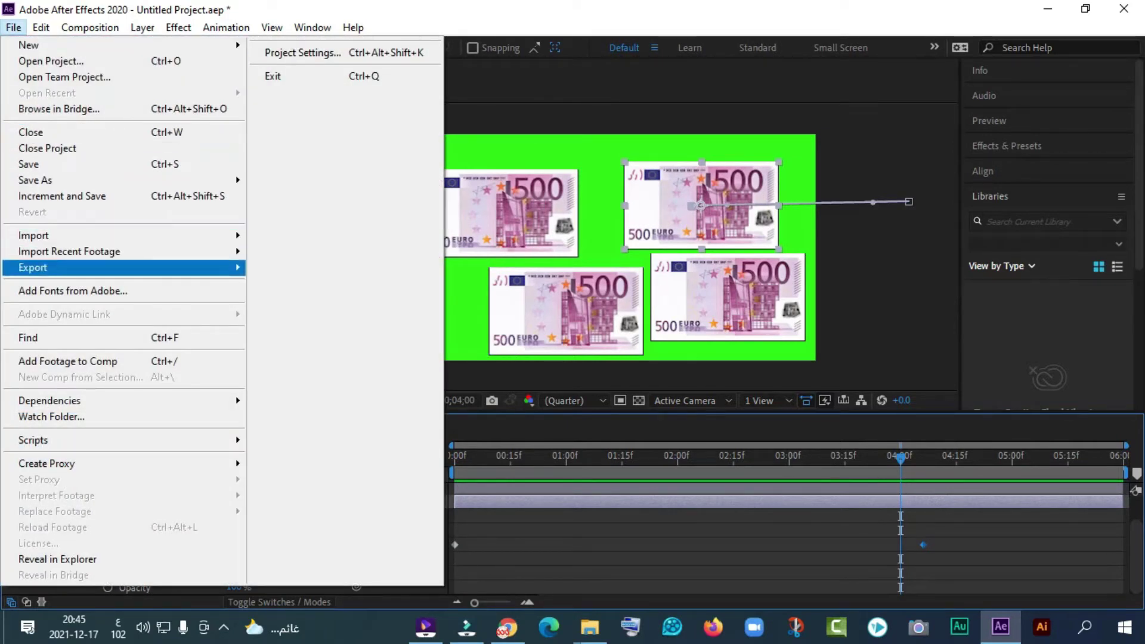
key(Right)
key(Down)
key(Down)
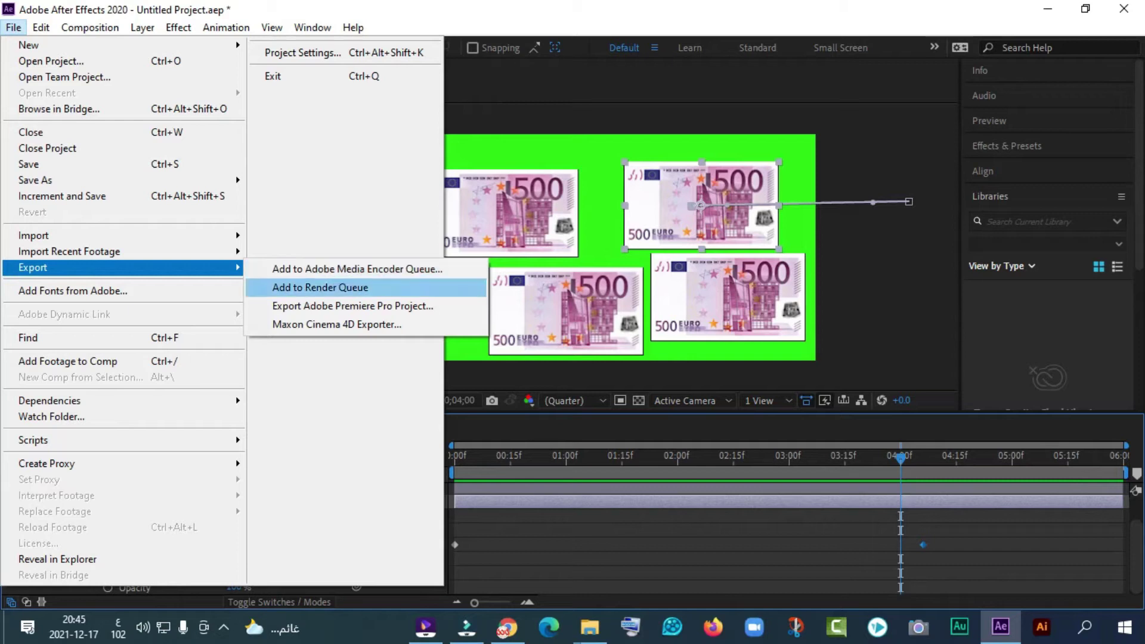
key(Return)
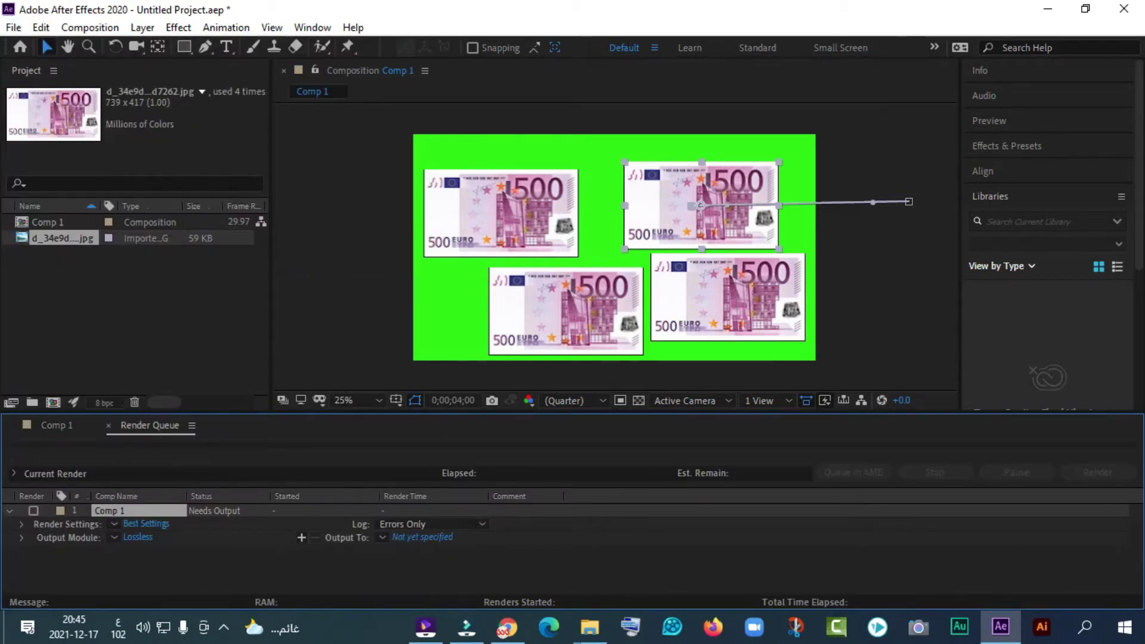
Step: Set the output to Comp 1.avi on the Desktop and render the composition
click(423, 537)
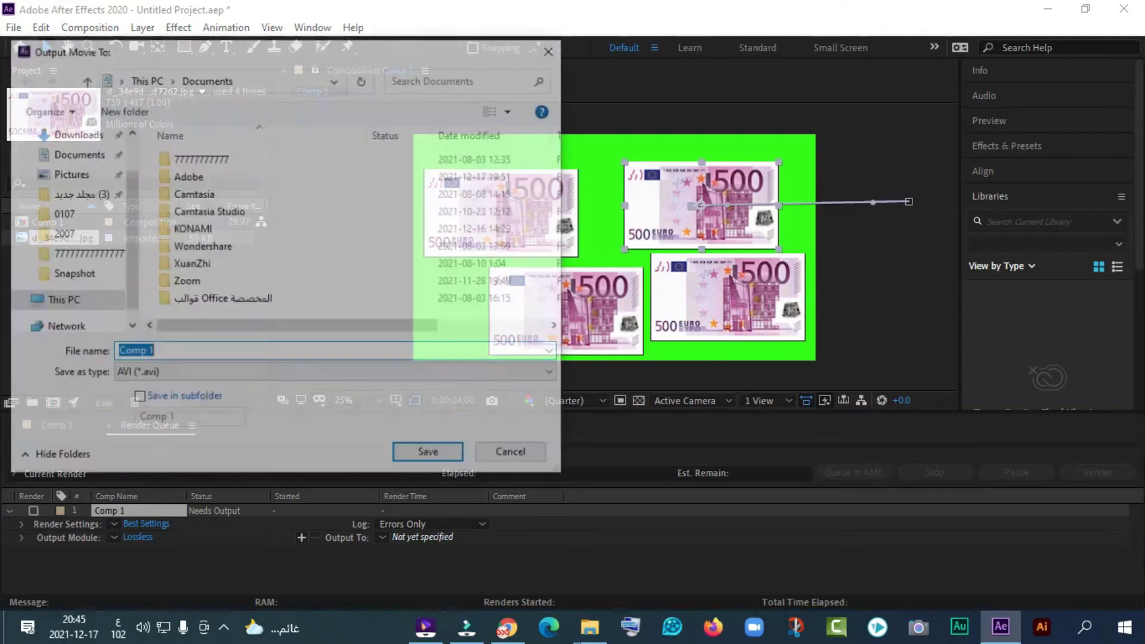
click(68, 167)
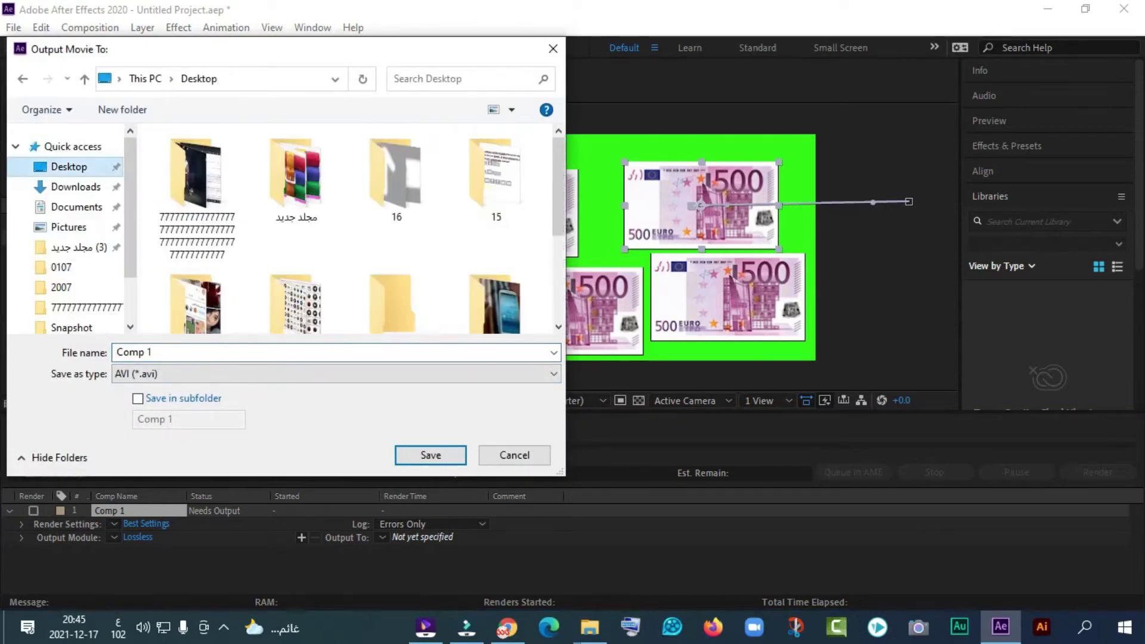
click(430, 455)
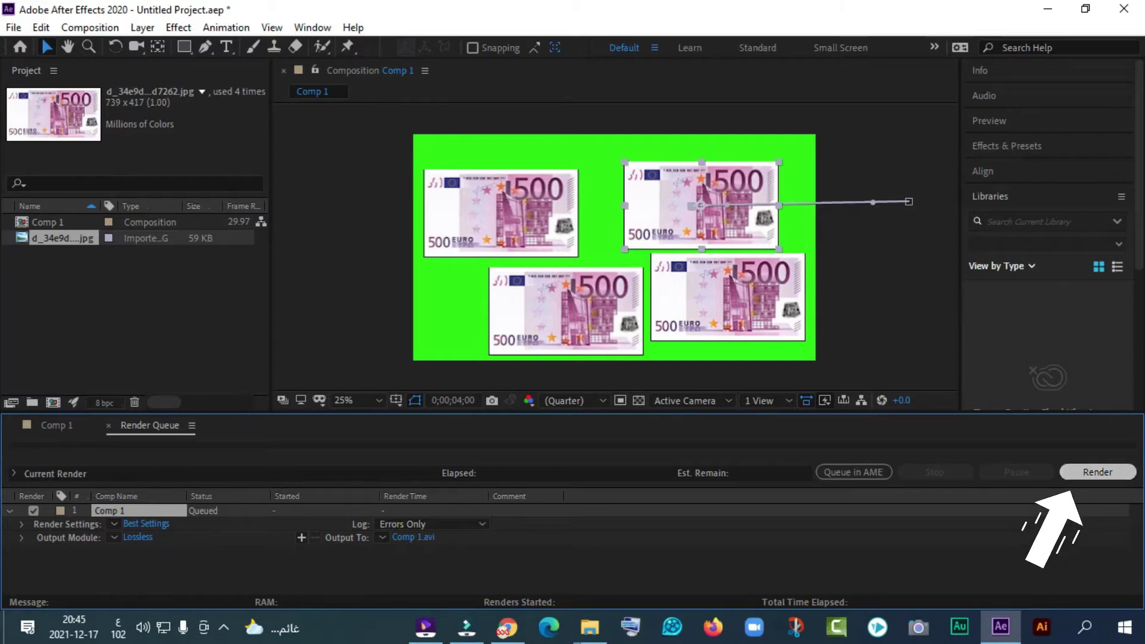
click(1095, 472)
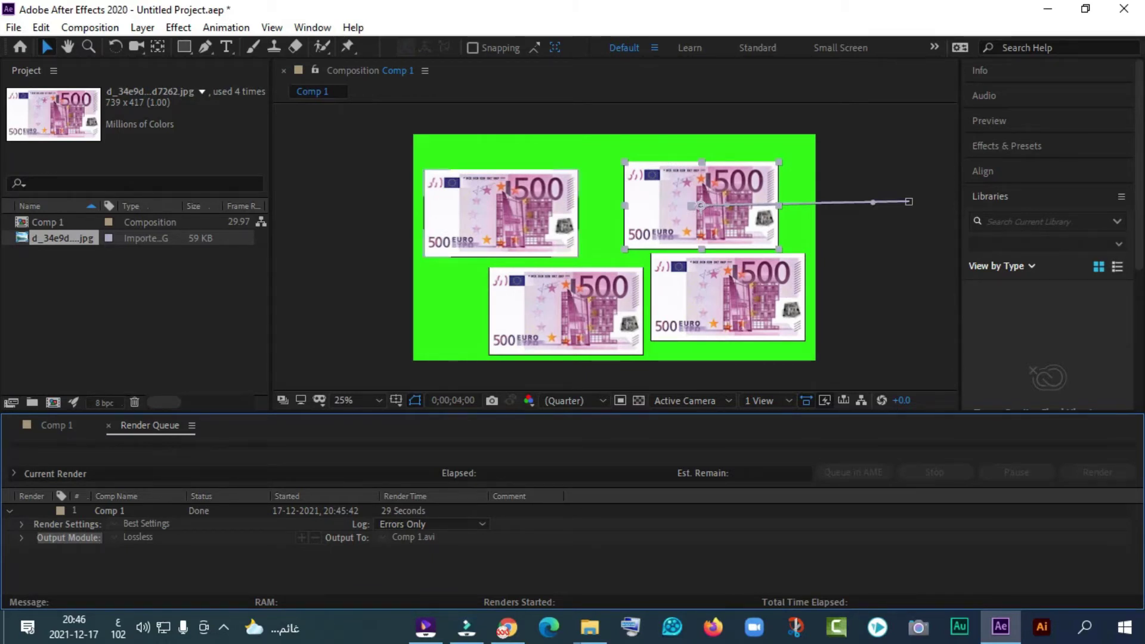
Step: Switch to Wondershare Filmora, import the rendered Comp 1 video from the Desktop, and place it at the start of track 4
click(1, 628)
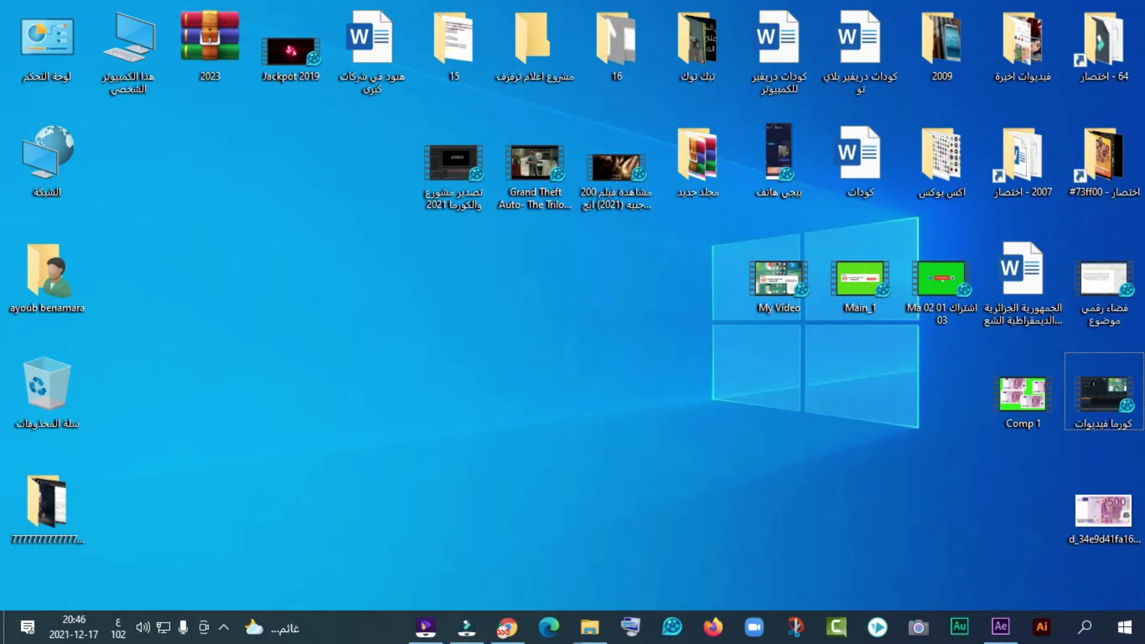
click(467, 627)
double_click(462, 268)
double_click(73, 111)
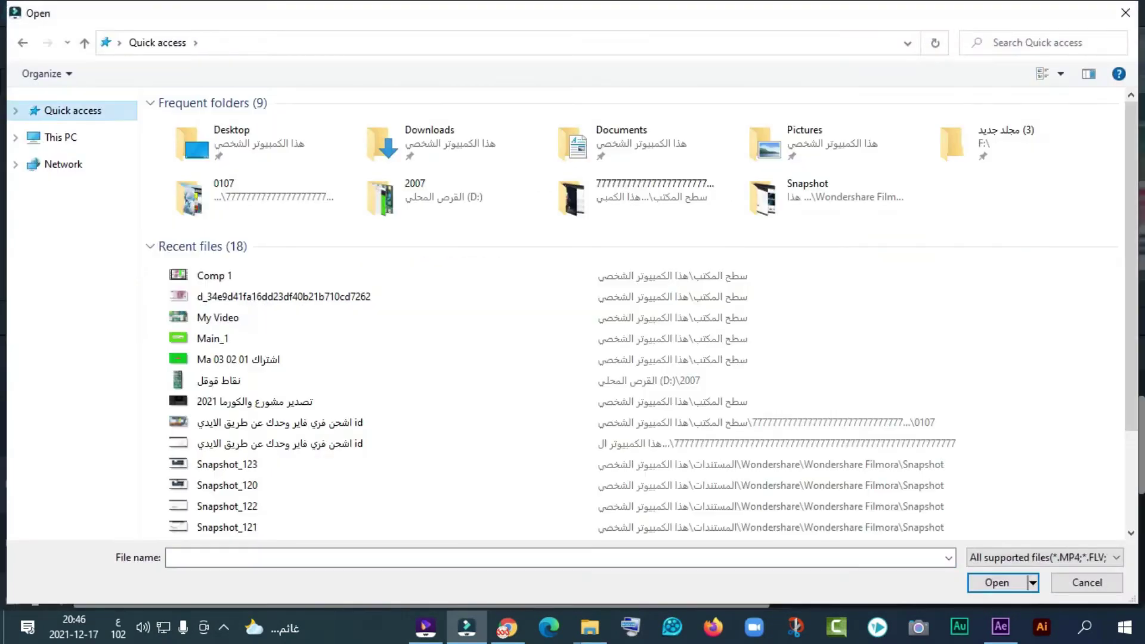
click(61, 137)
click(72, 111)
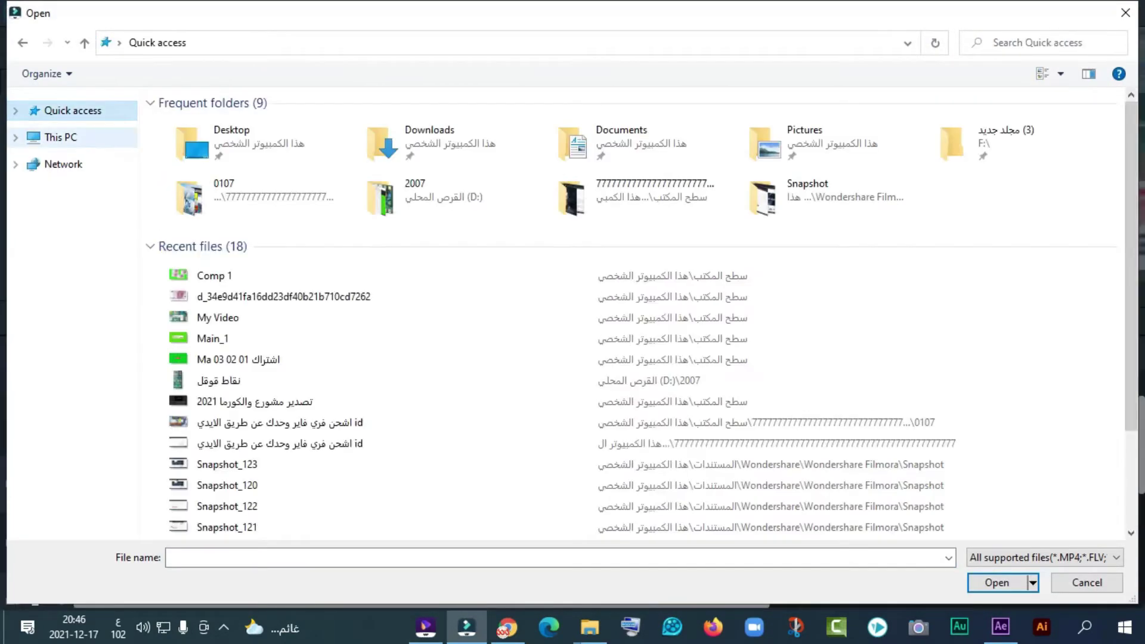
double_click(73, 111)
click(69, 131)
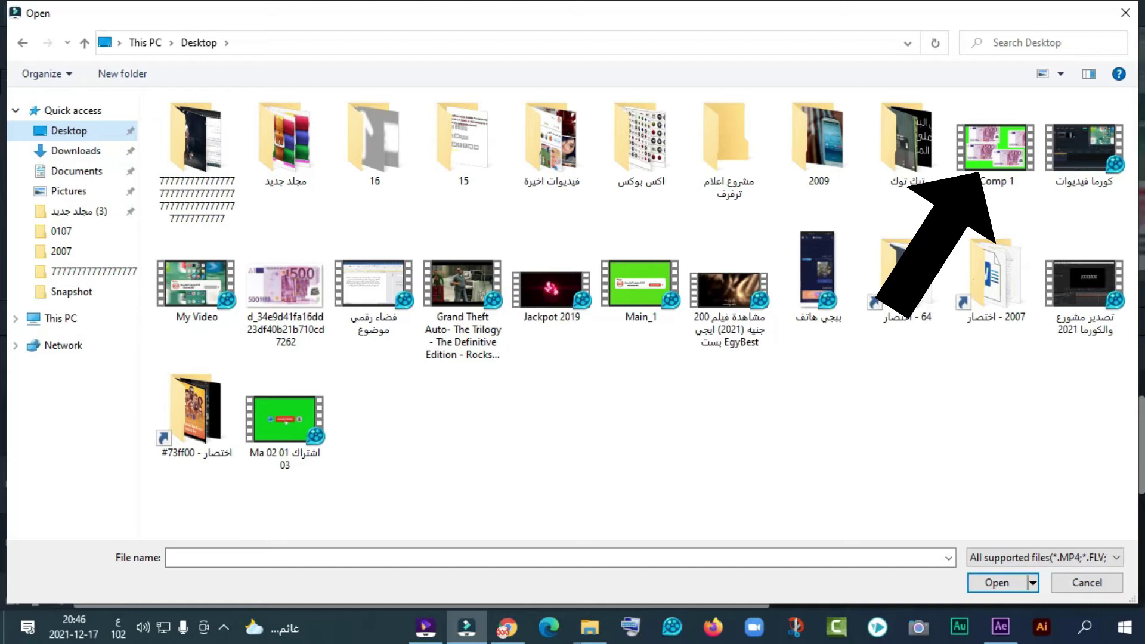
click(996, 150)
click(997, 584)
drag(512, 145, 137, 483)
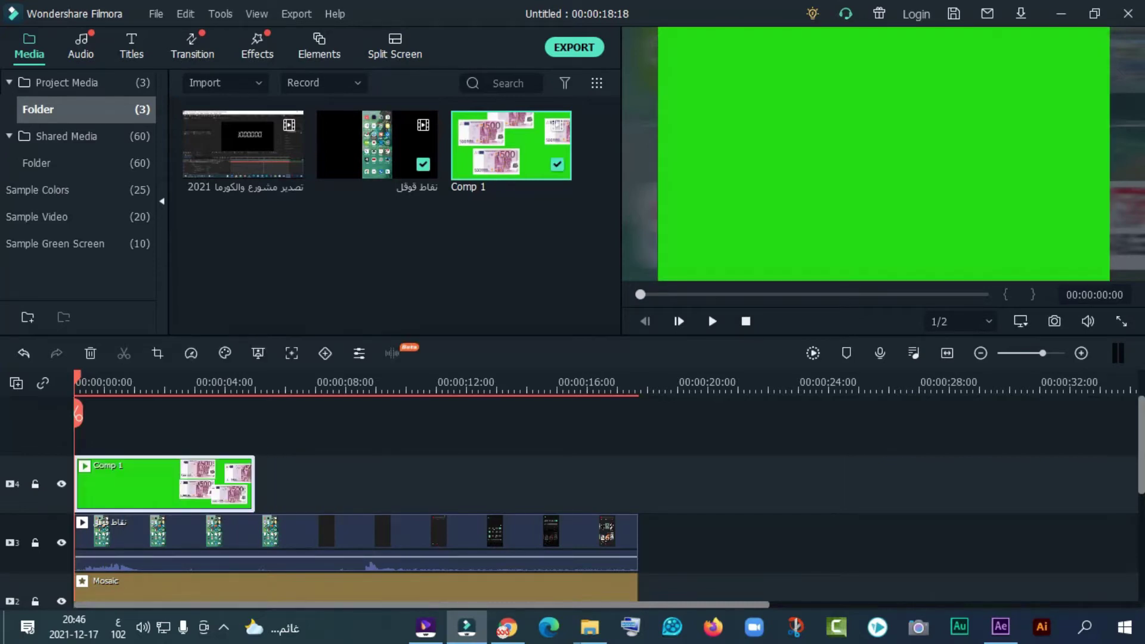
Step: Key out the green background of the Comp 1 clip with chroma key color #00ff11 and offset 2, and preview the overlay
double_click(138, 484)
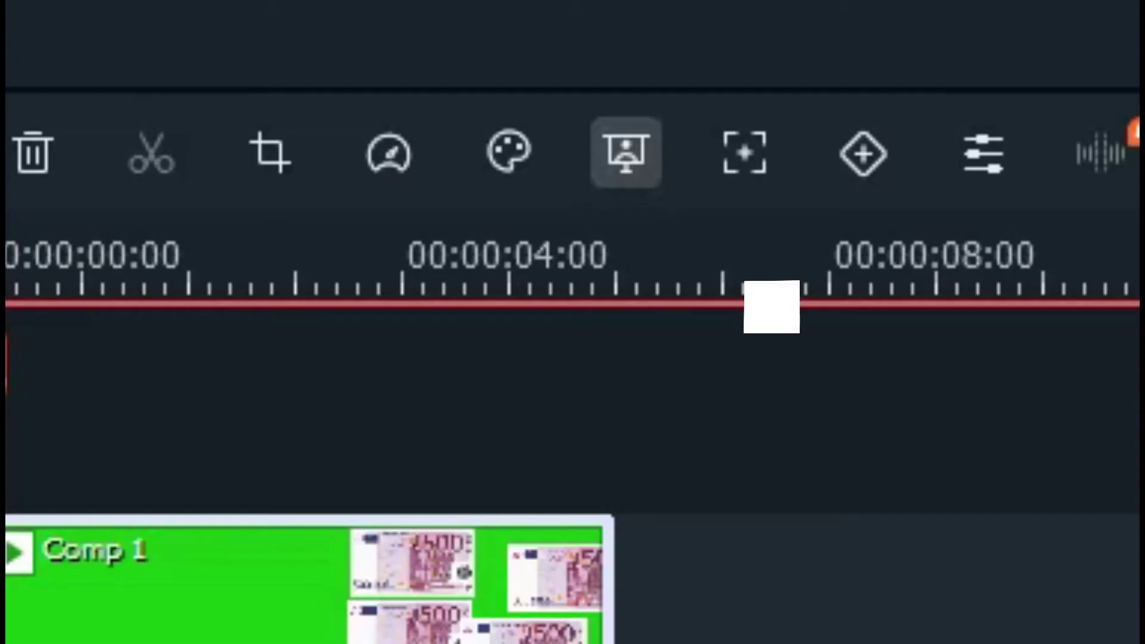
click(258, 353)
click(231, 128)
click(228, 249)
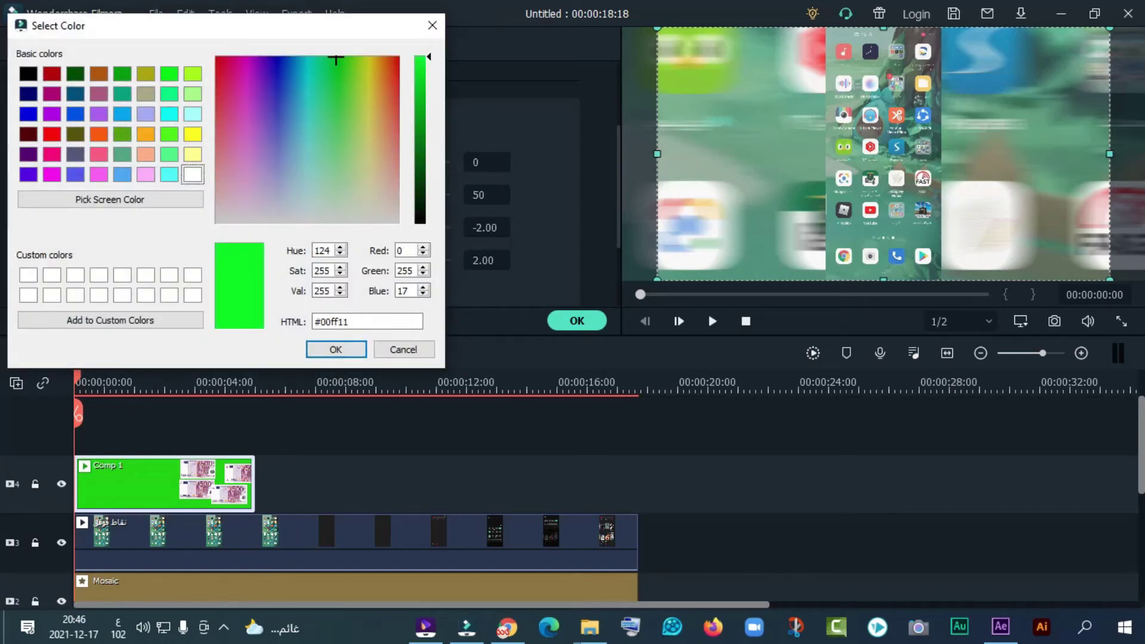
click(335, 349)
click(712, 321)
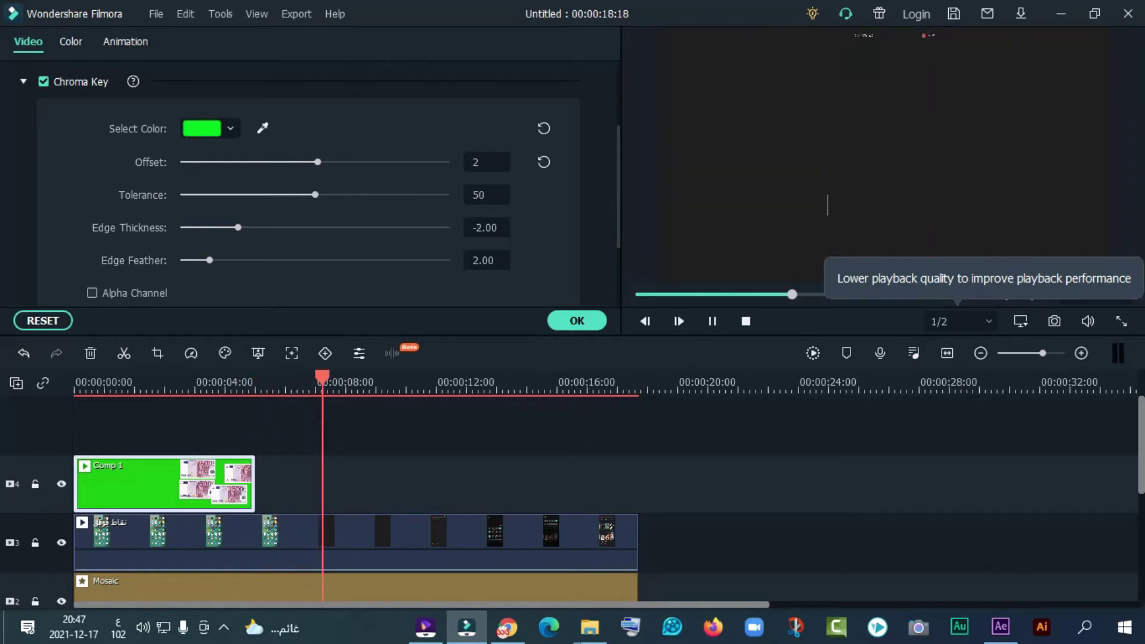
click(712, 322)
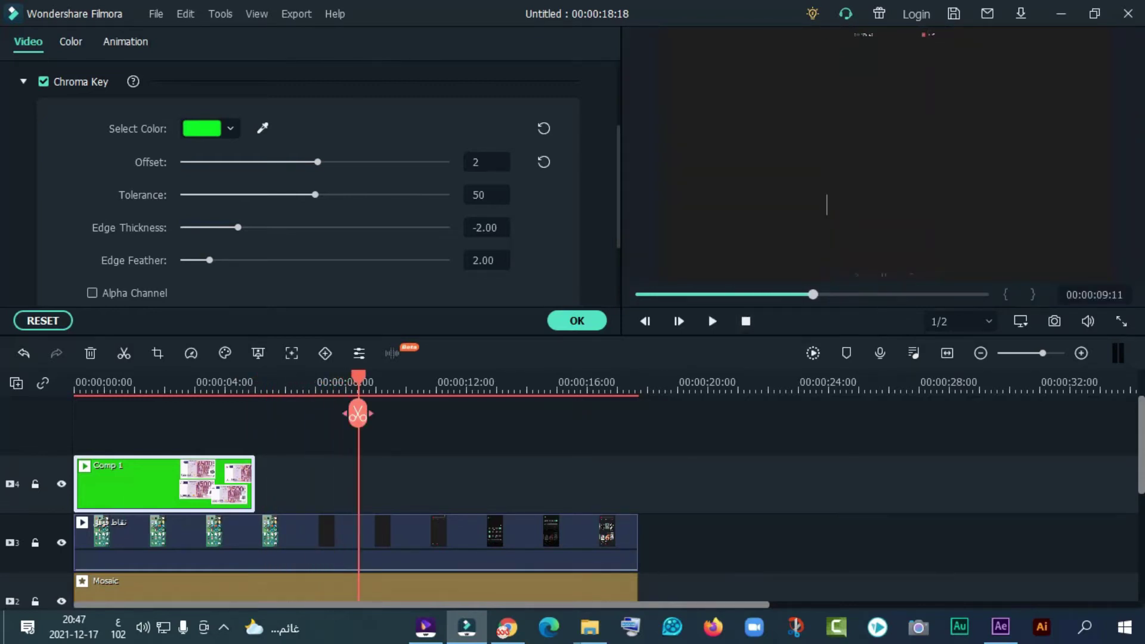
Step: Split the timeline clips at 00:00:09:11 and delete everything after the cut
click(358, 413)
scroll(537, 507, down, 2)
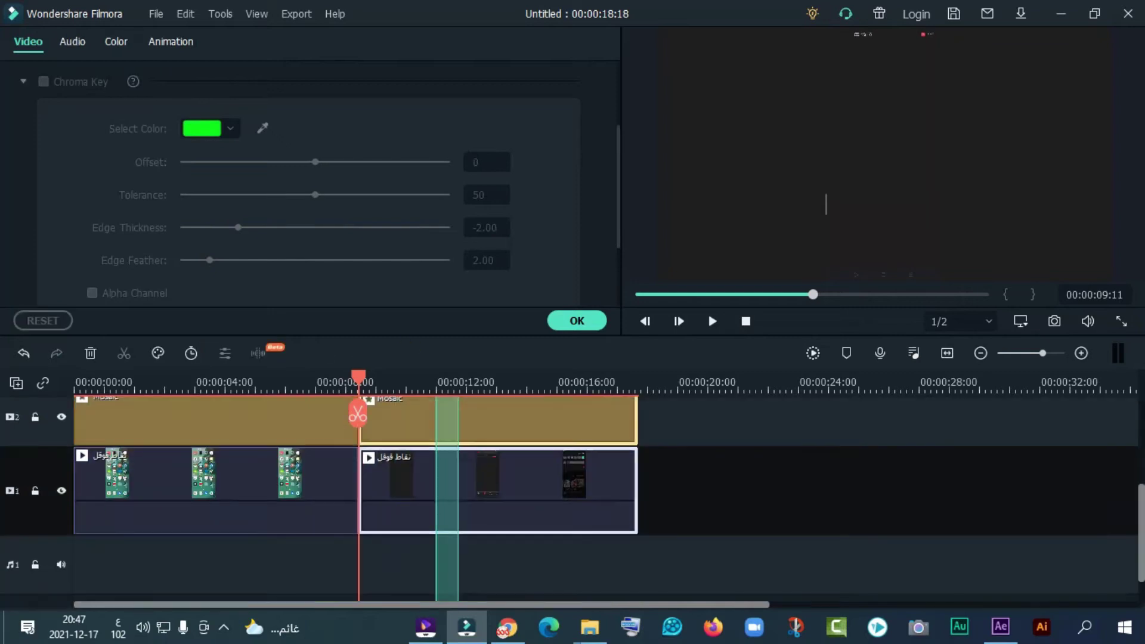
key(Delete)
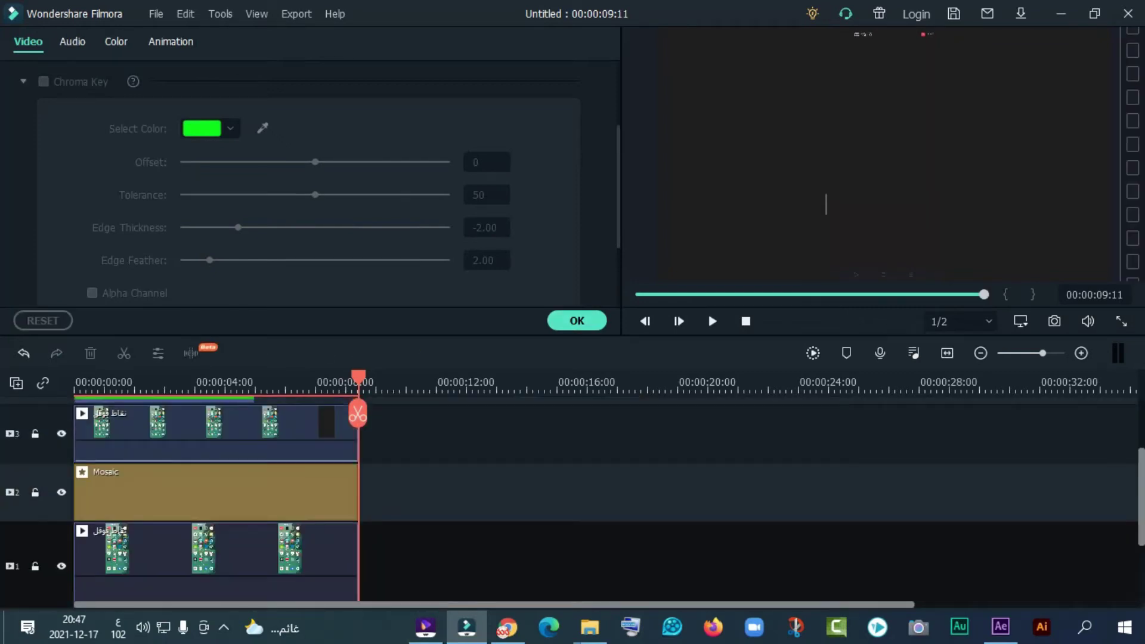
click(577, 320)
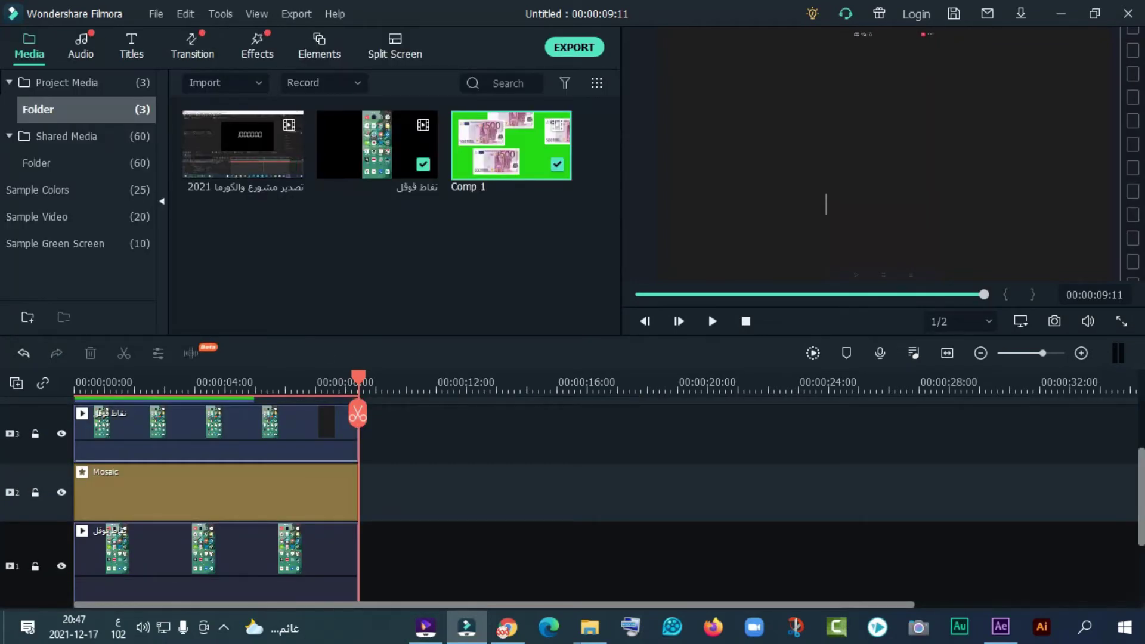
Step: Export the project to the Desktop as an MP4 named My Video and open the exported file
click(573, 47)
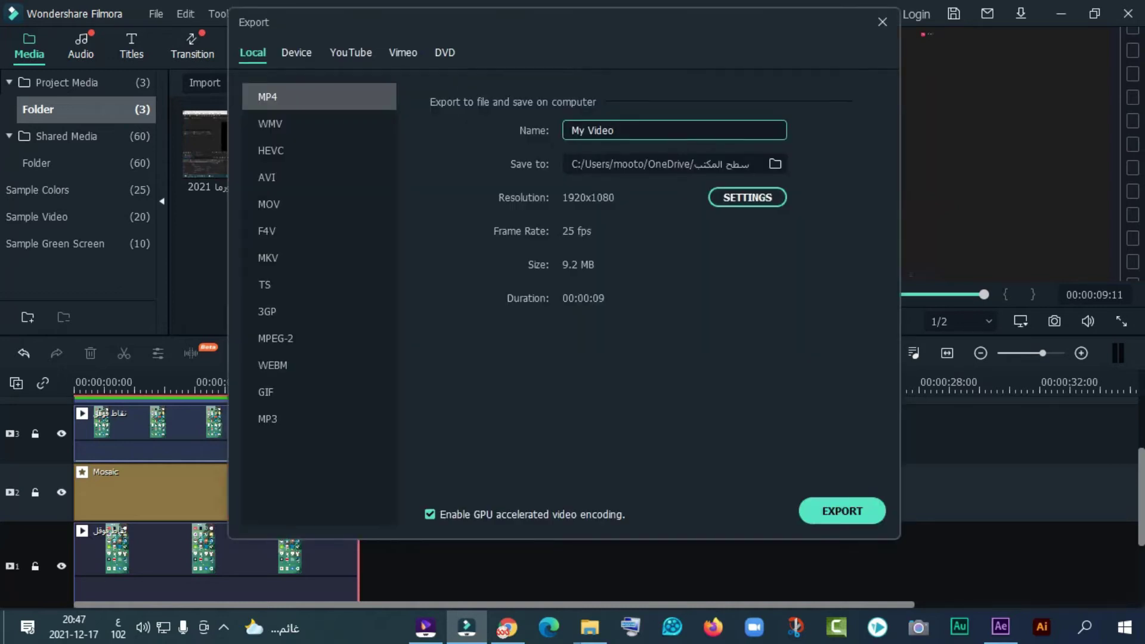
click(842, 511)
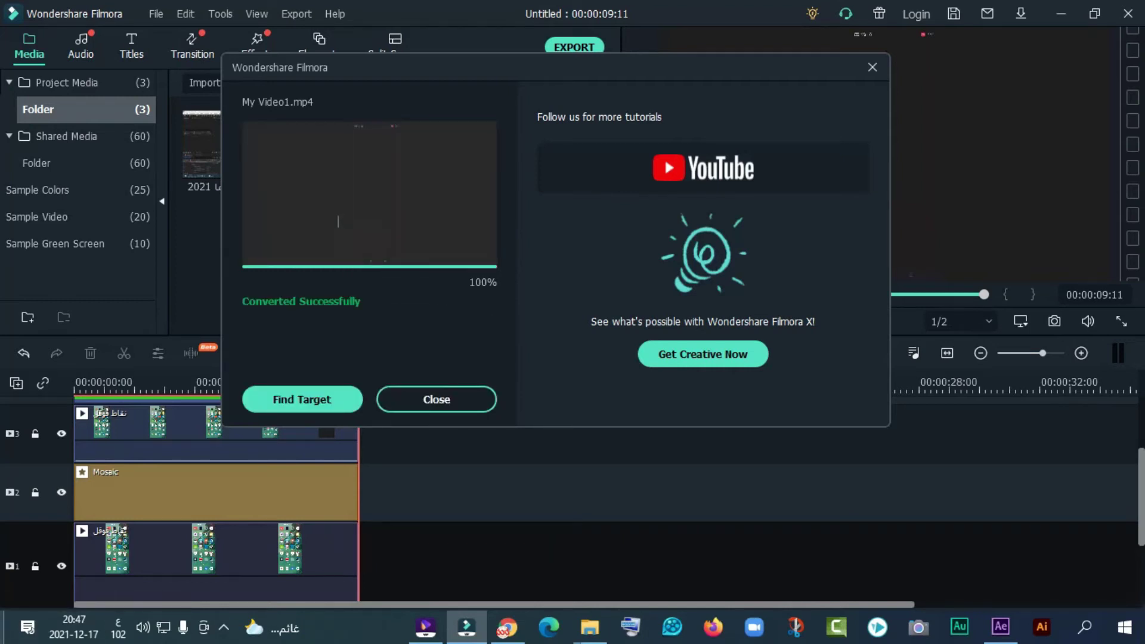
click(2, 630)
right_click(824, 414)
click(781, 250)
double_click(1023, 510)
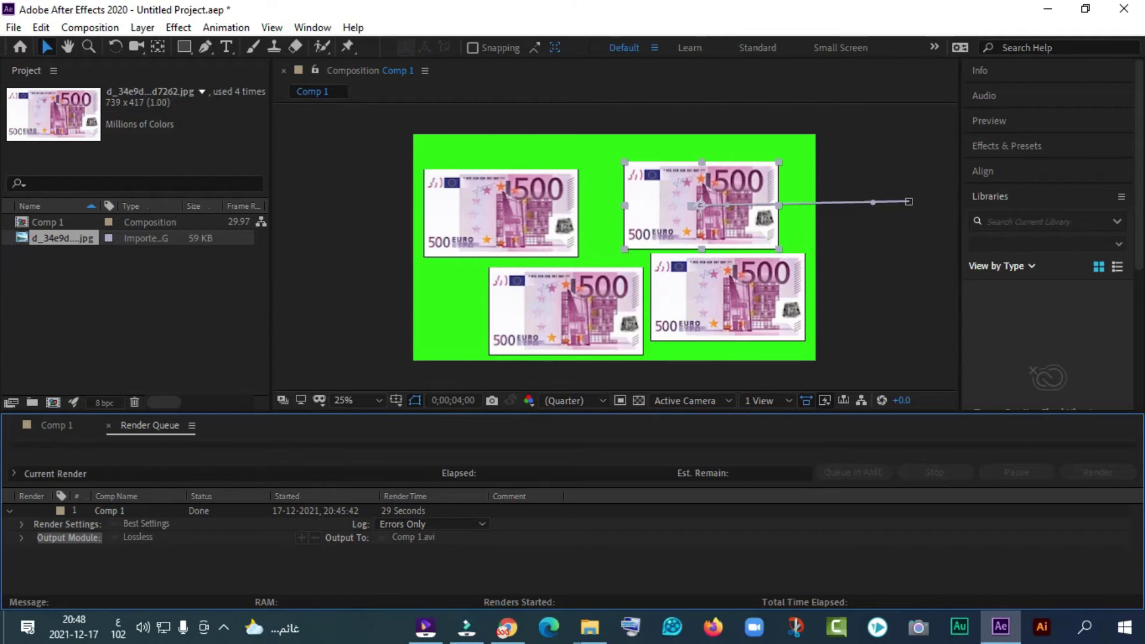
Step: In After Effects, undo Comp 1's green background and check which composition commands are available with the banknote image selected
key(ctrl+z)
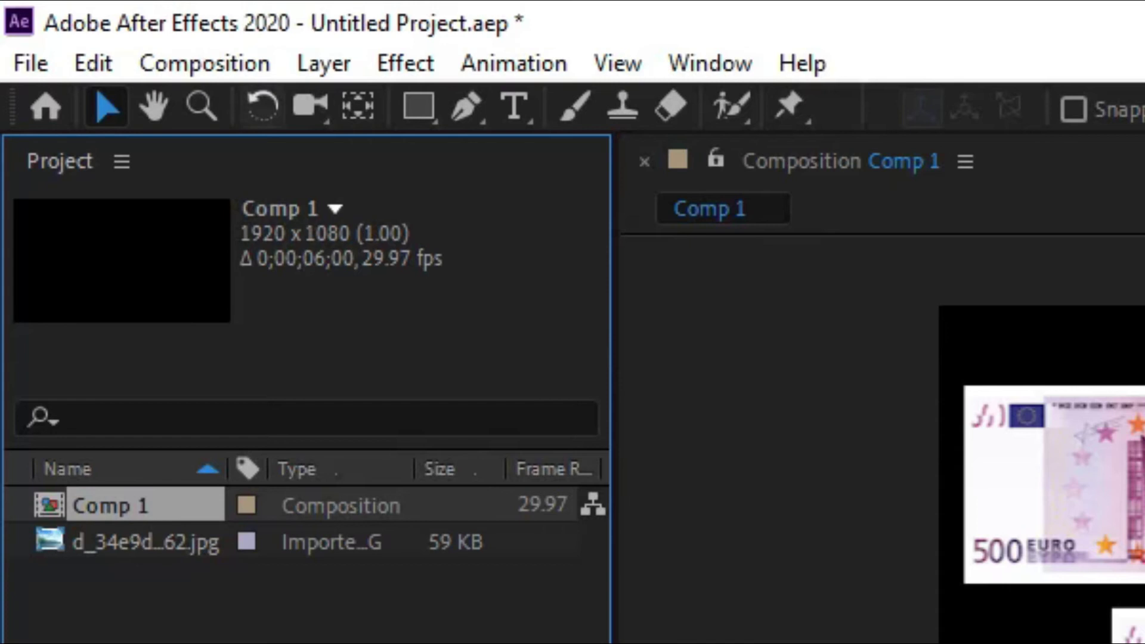
click(90, 28)
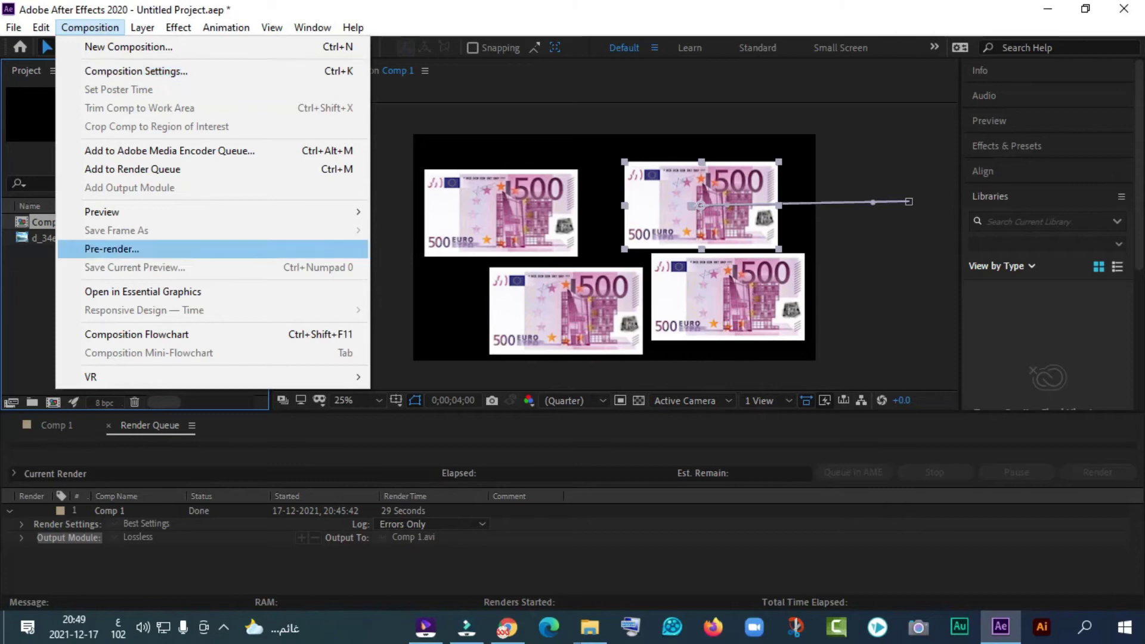
click(35, 279)
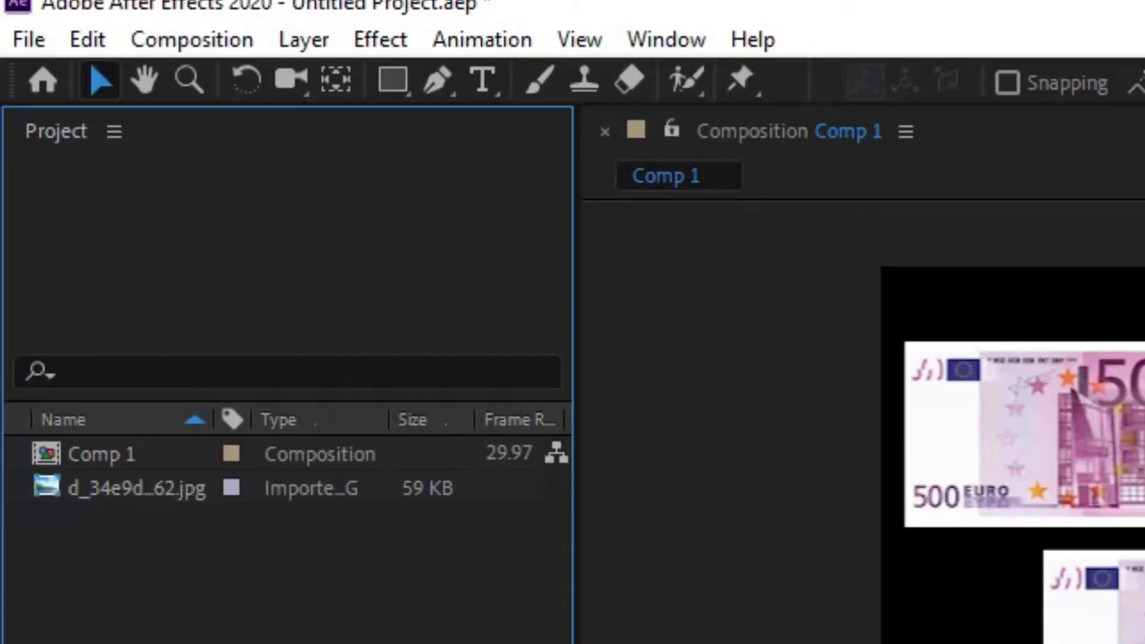
click(137, 488)
click(191, 39)
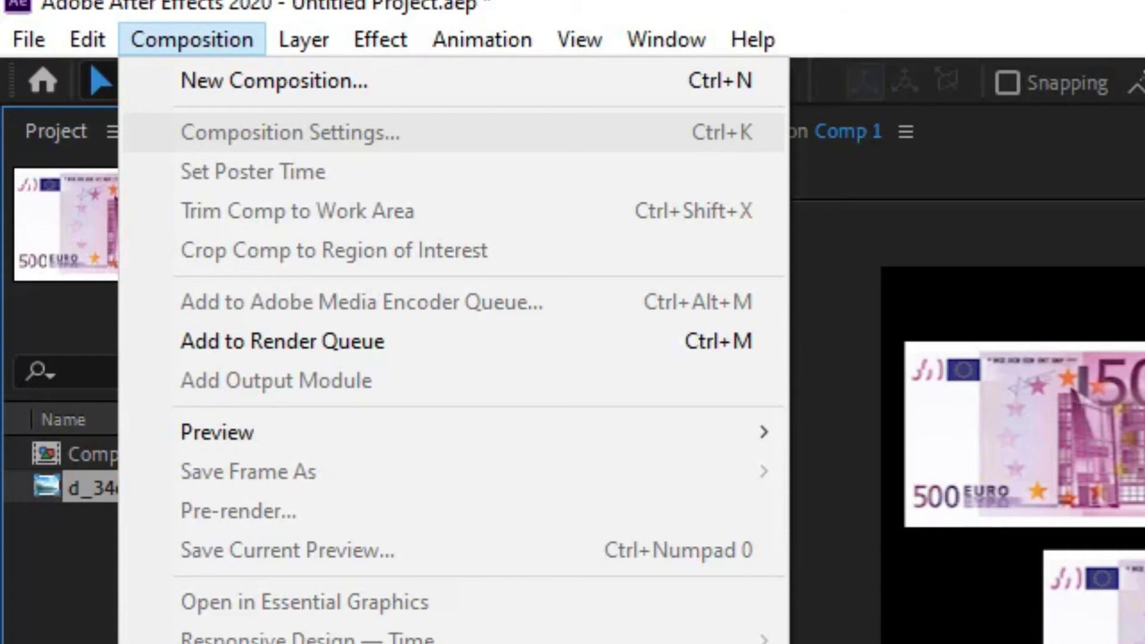
click(60, 561)
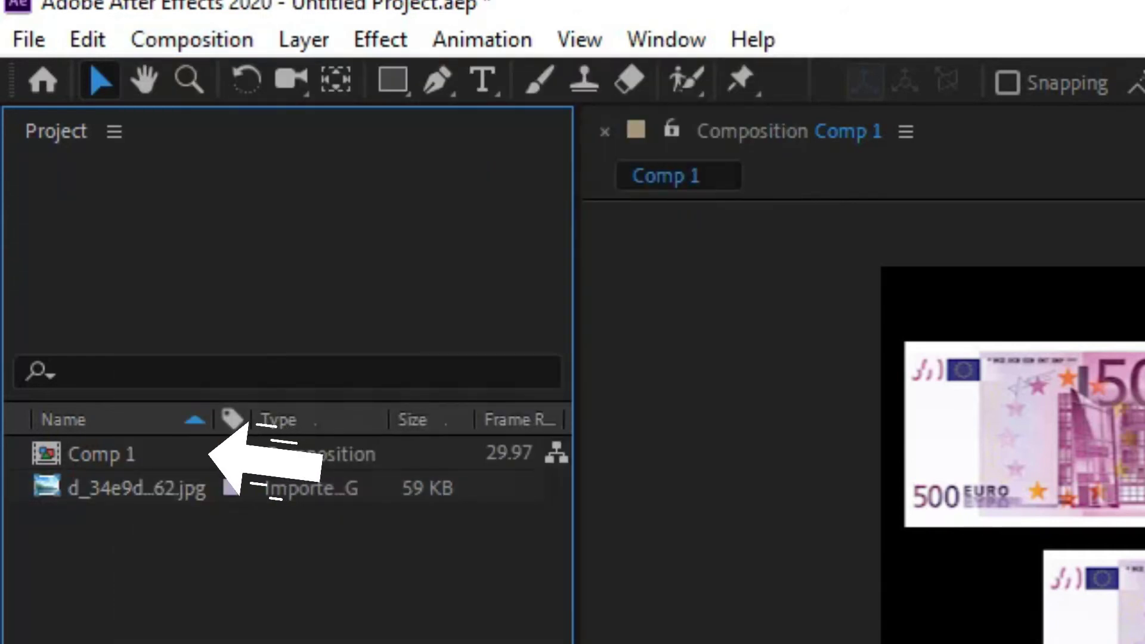
Step: Set Comp 1's background color to a fully saturated bright green with hue 126° in its composition settings
click(104, 454)
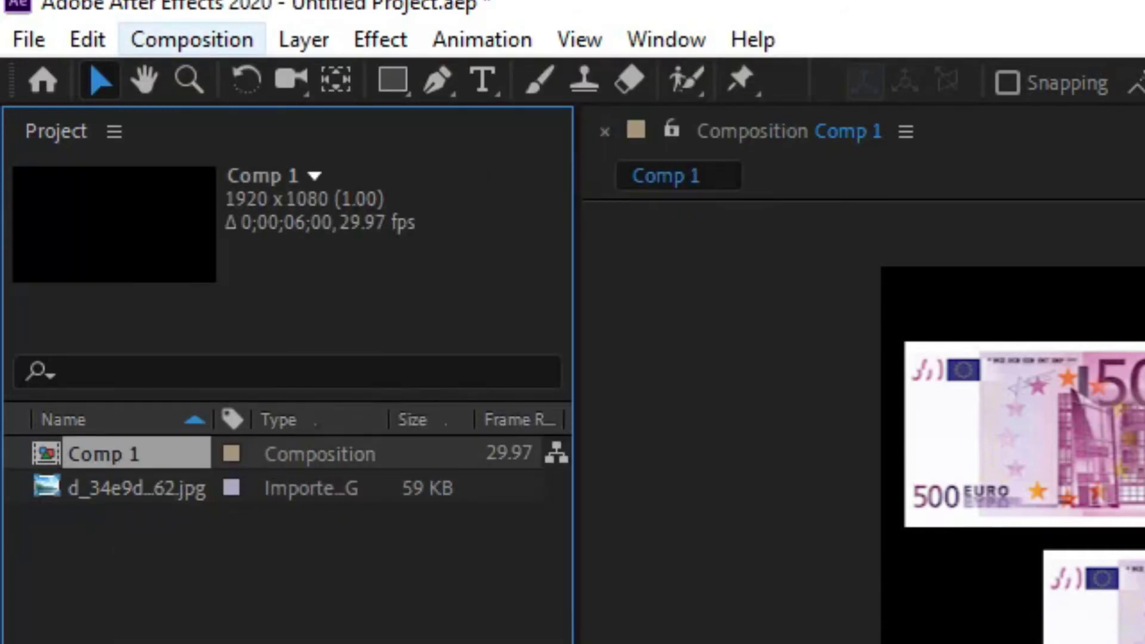
click(191, 39)
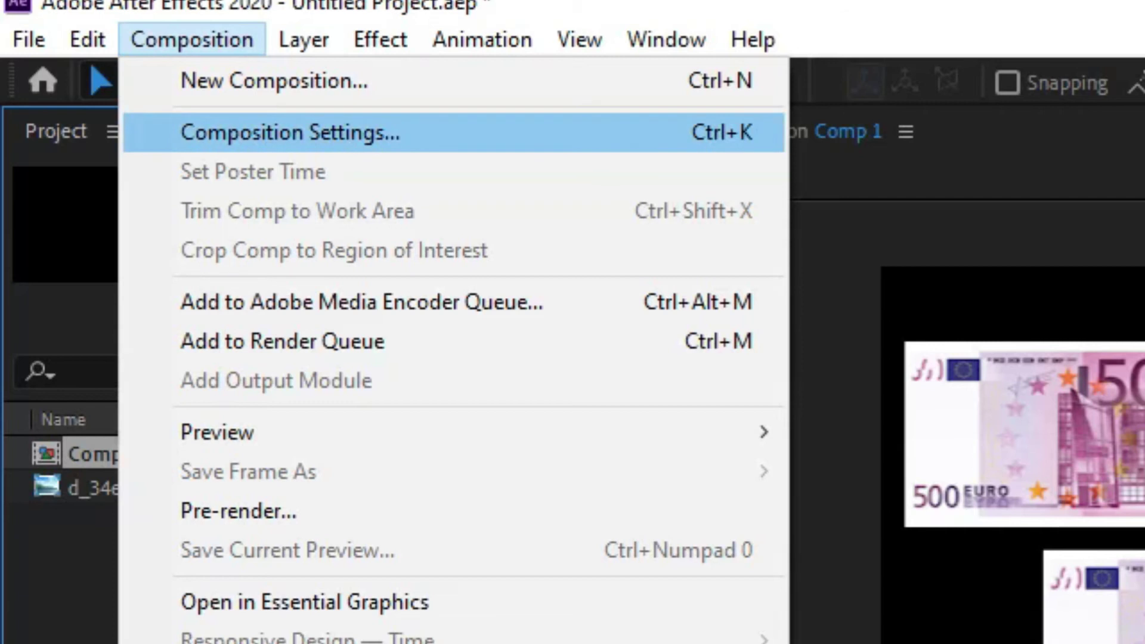
key(Return)
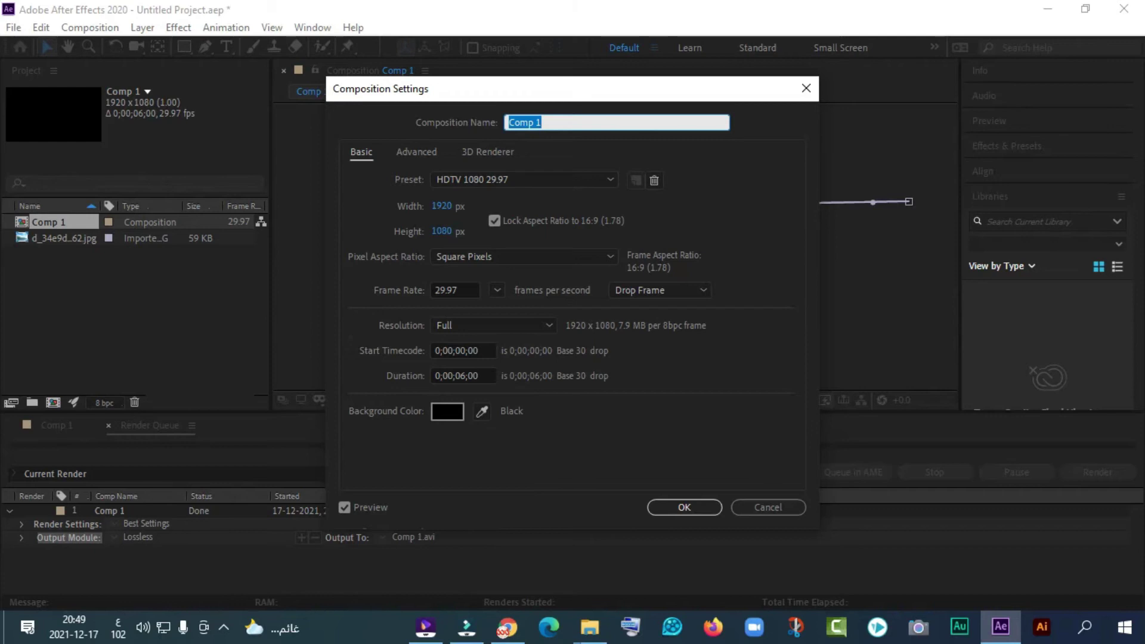
click(447, 412)
click(606, 348)
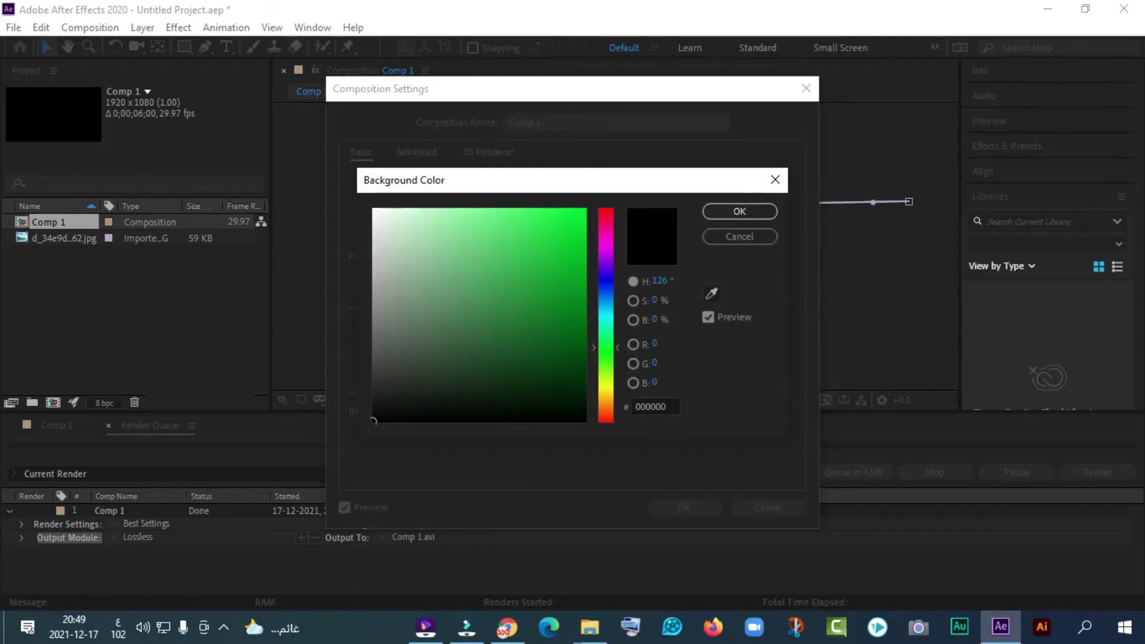
click(585, 209)
key(Return)
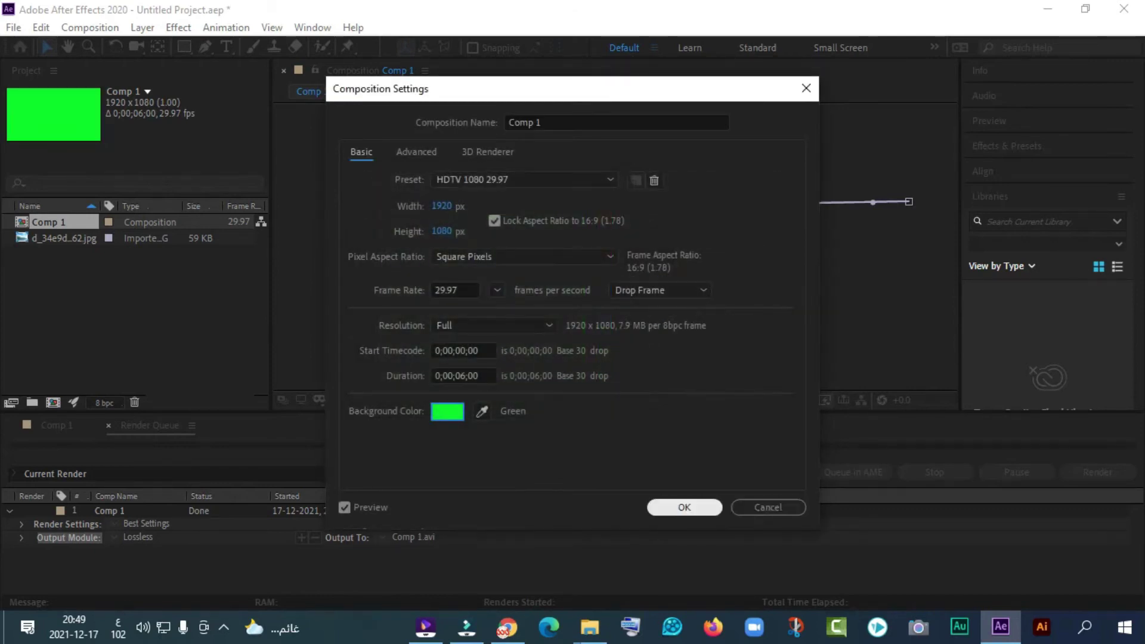
key(Return)
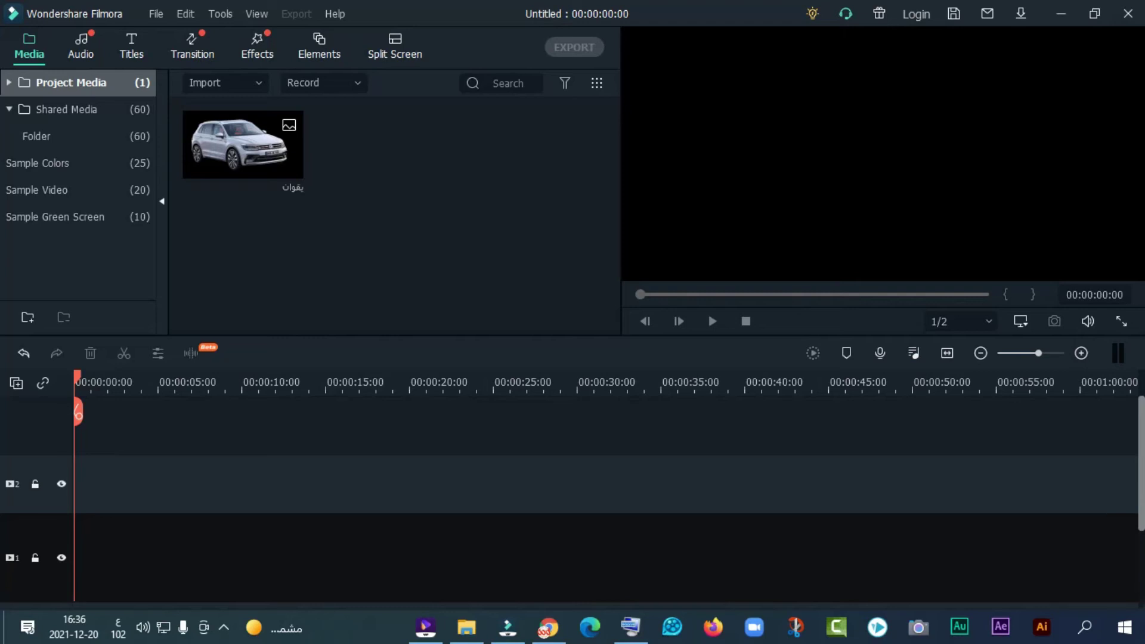
Step: In Filmora, place the Green sample color at the start of track 1 with a length of about 18 seconds
mouse_move(243, 145)
click(72, 163)
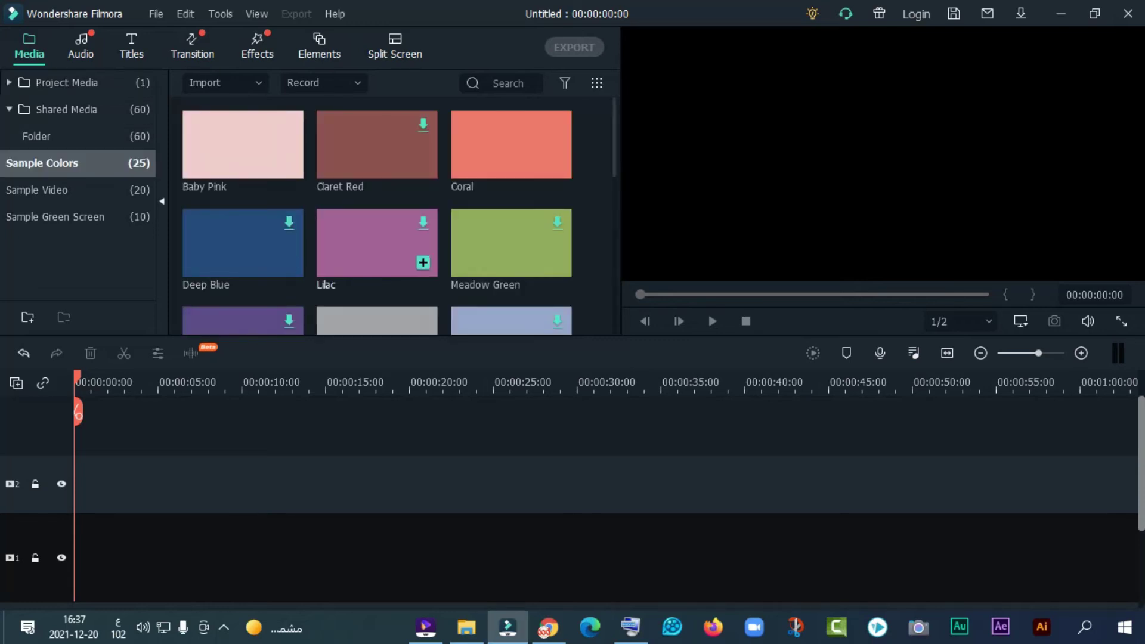
scroll(377, 244, down, 4)
scroll(242, 209, down, 2)
drag(250, 179, 385, 561)
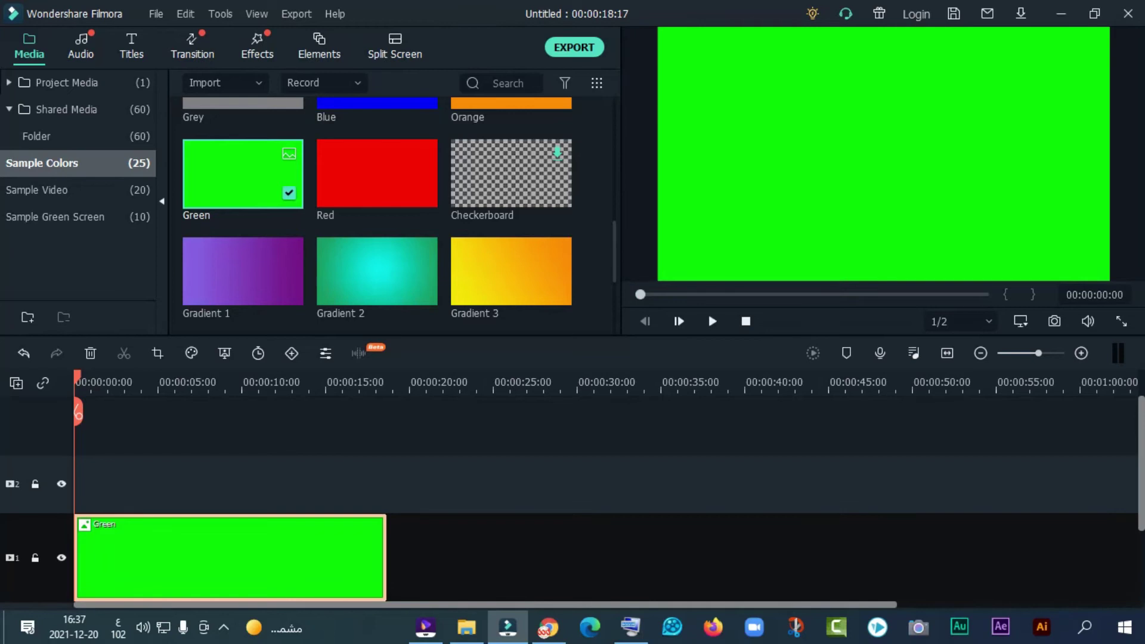
Step: Add the car image to track 2 for the full length of the green clip, scale it down and center it
click(70, 83)
drag(243, 145, 386, 484)
click(884, 154)
drag(1110, 41, 947, 123)
drag(802, 195, 893, 154)
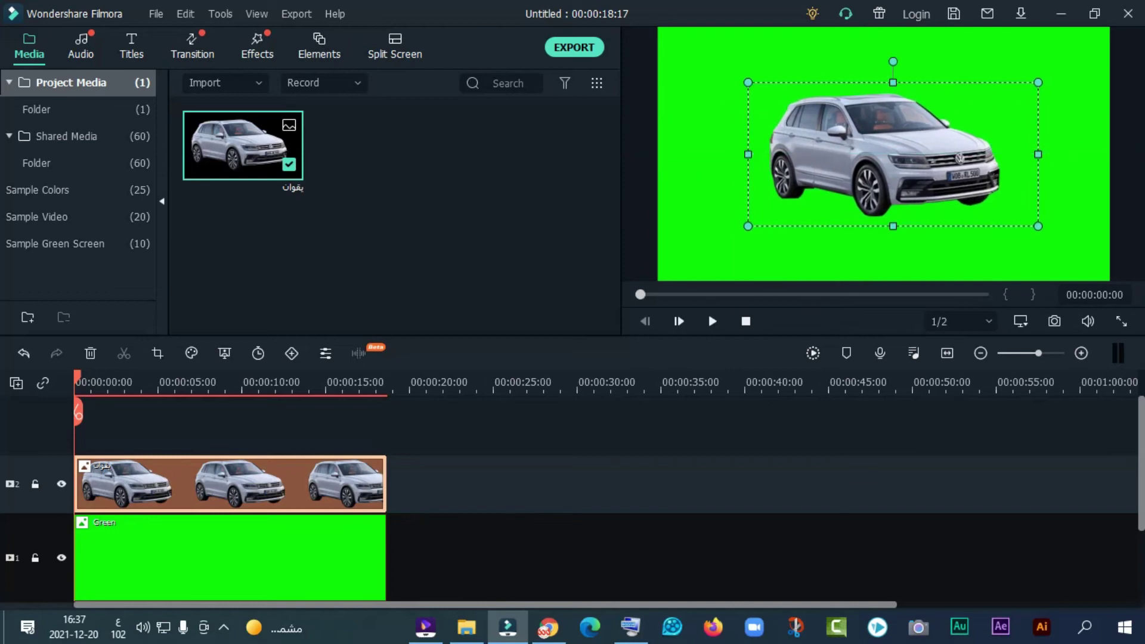
Step: Apply the Mild effect from the favorites to the car clip and preview its motion
click(257, 46)
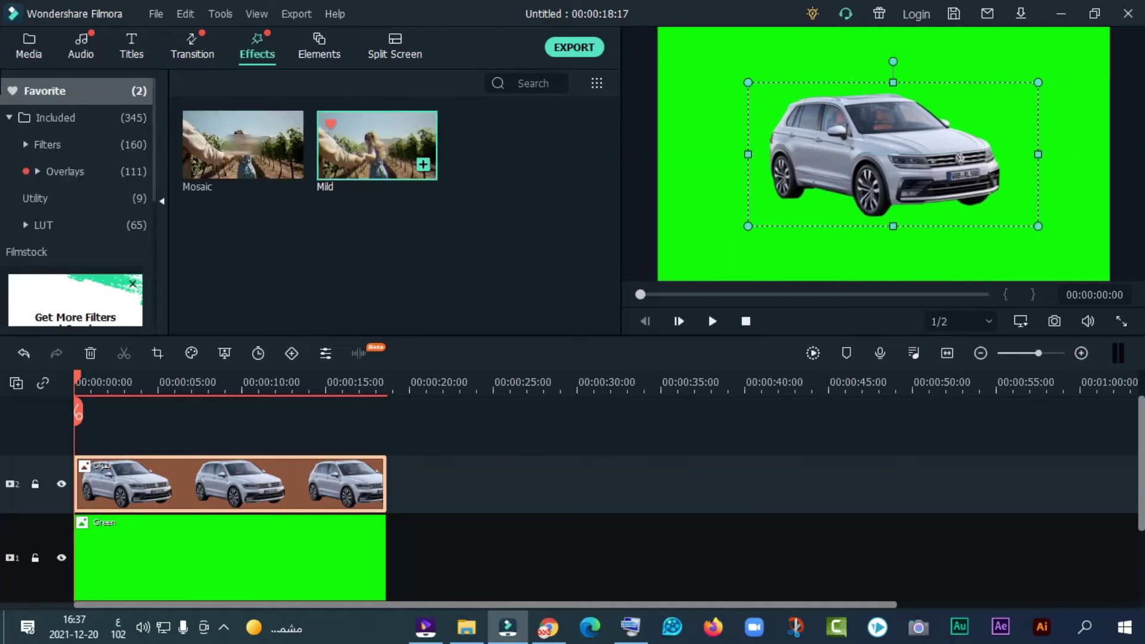
double_click(377, 145)
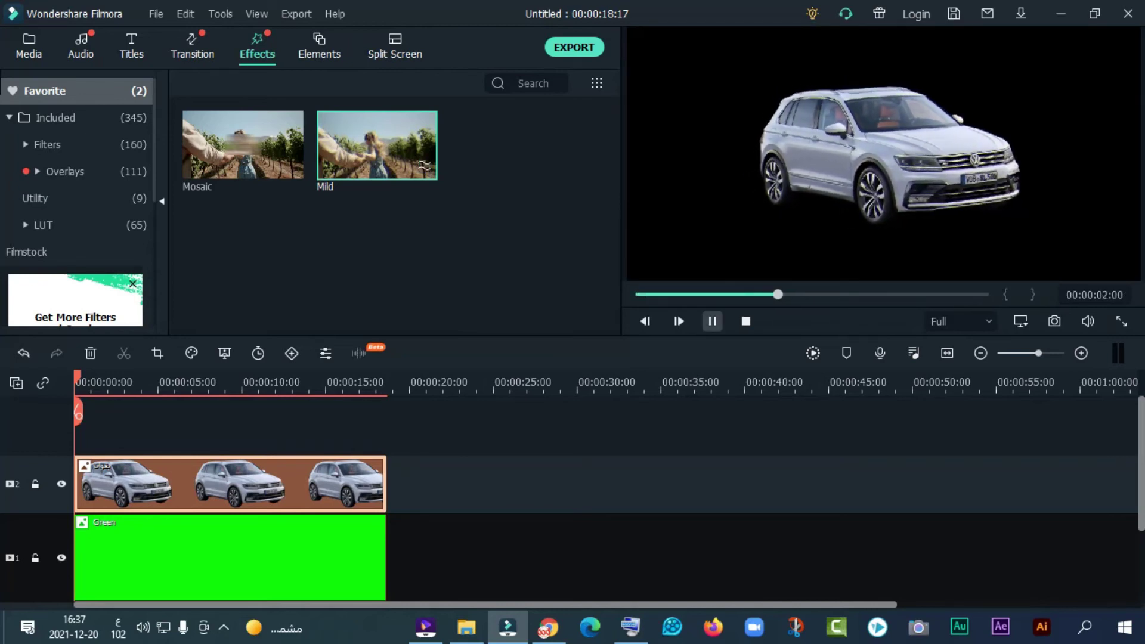
click(712, 322)
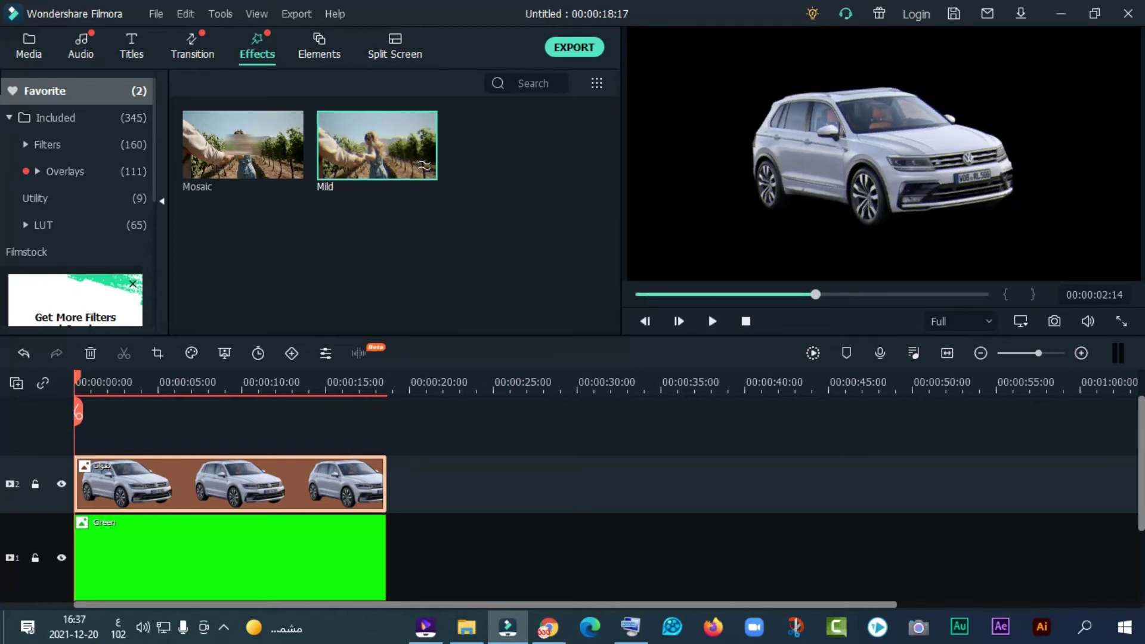
drag(377, 145, 239, 484)
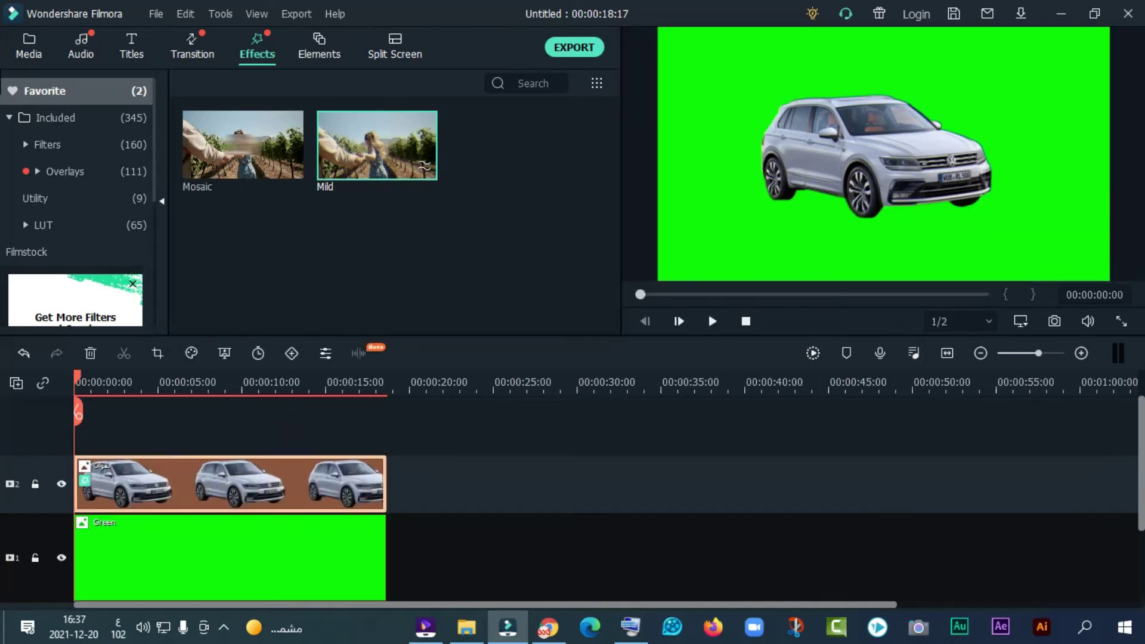
click(713, 321)
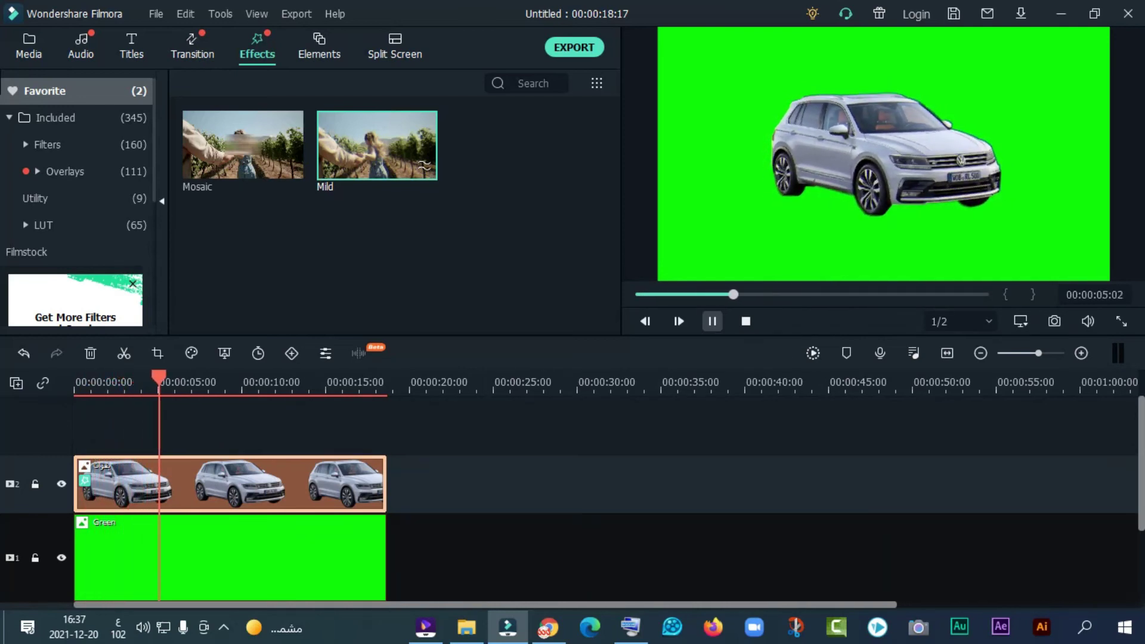
key(space)
Step: Split the car and green clips at 00:00:08:02 and delete the parts after the cut
drag(160, 377, 209, 377)
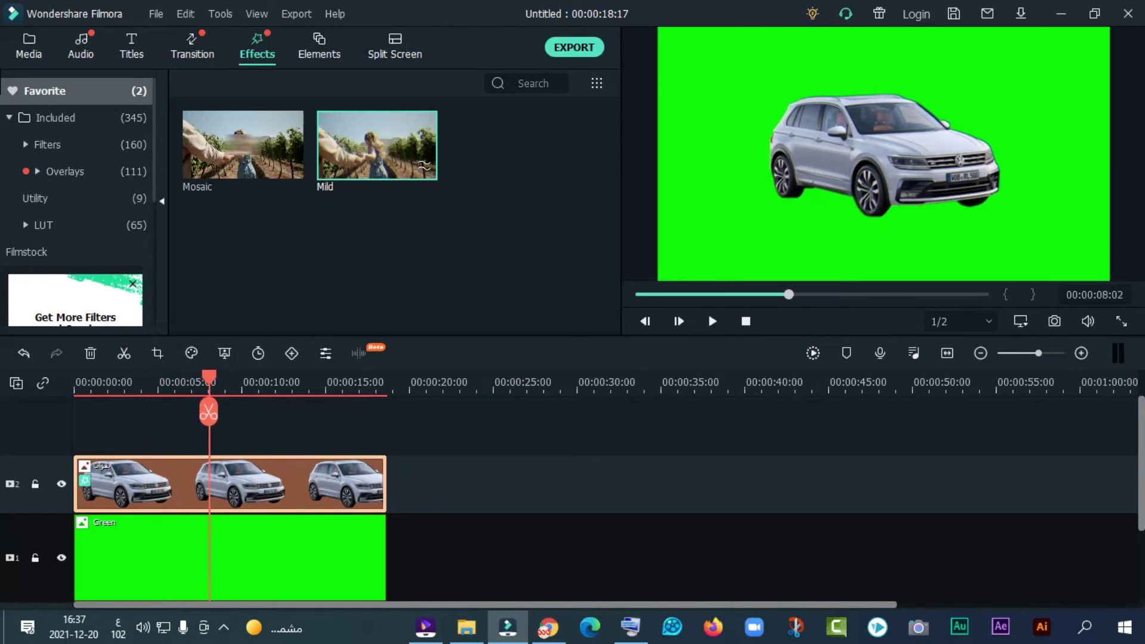
click(208, 411)
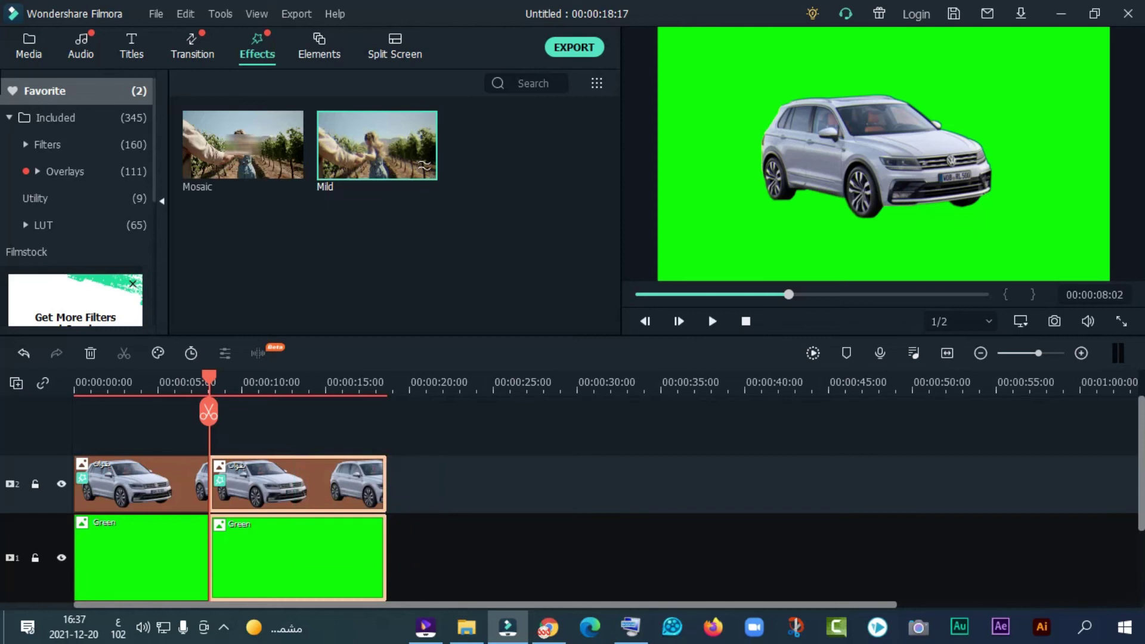
key(Delete)
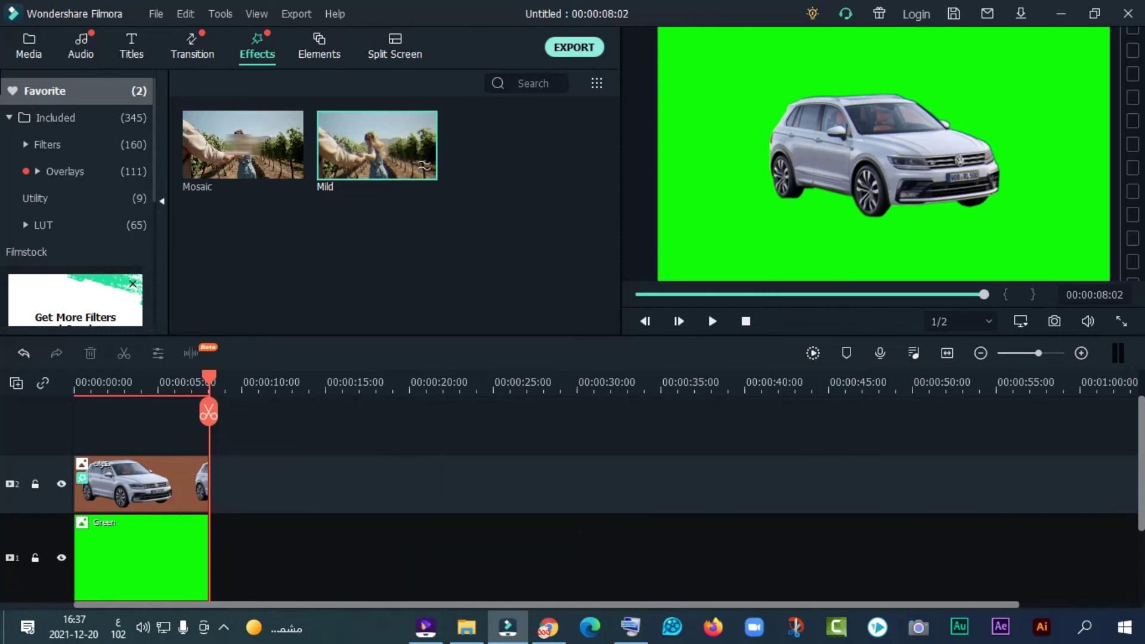
Step: Export the car animation as an MP4 named 01 and delete both clips from the timeline
key(ctrl+e)
text(01)
click(842, 511)
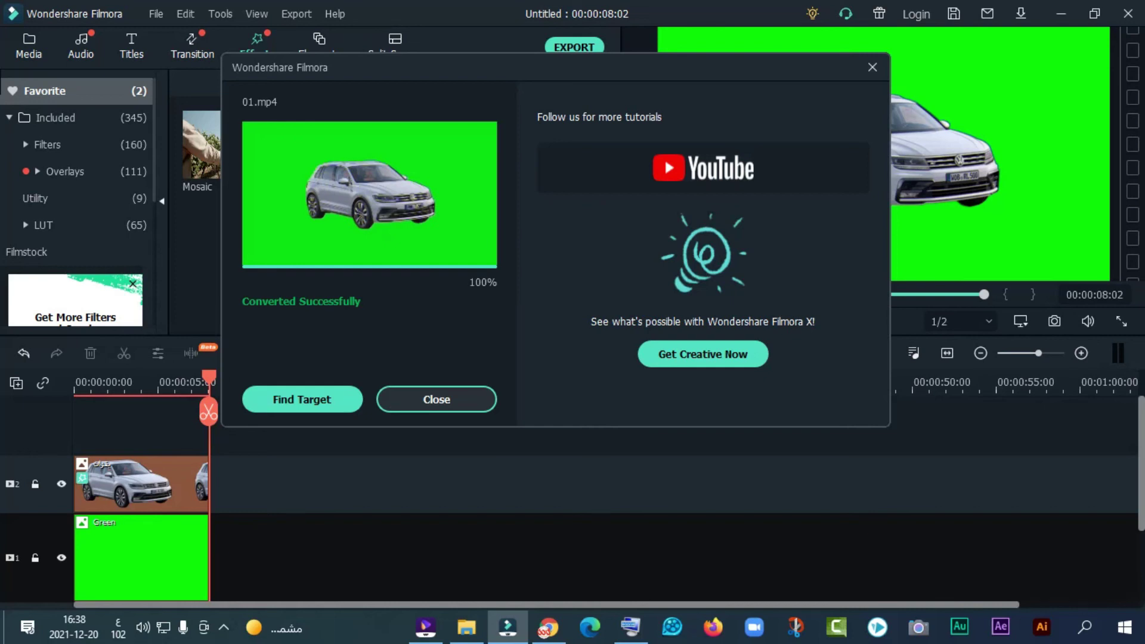
click(437, 399)
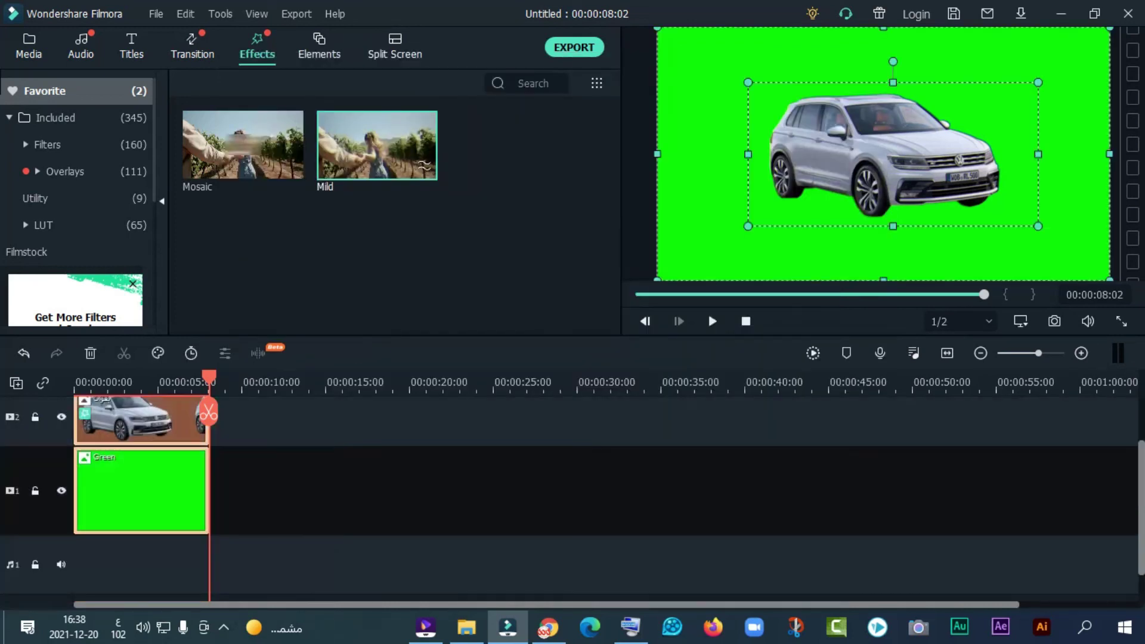
key(Delete)
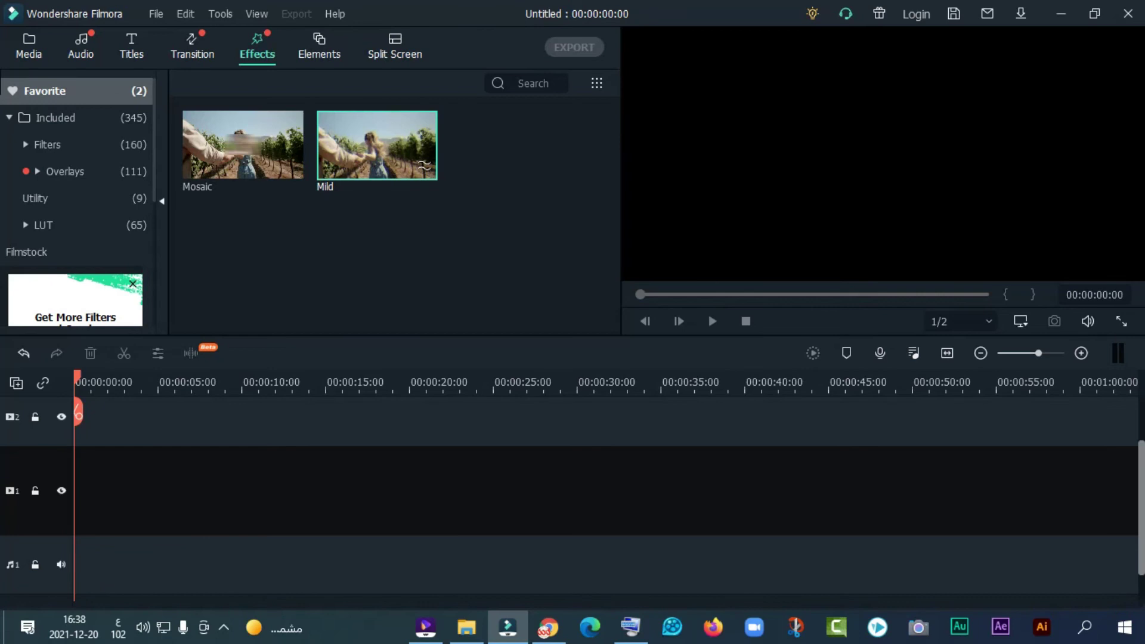
Step: Import the video 8 from the Desktop into the project media and add it to track 1 of the timeline
click(28, 46)
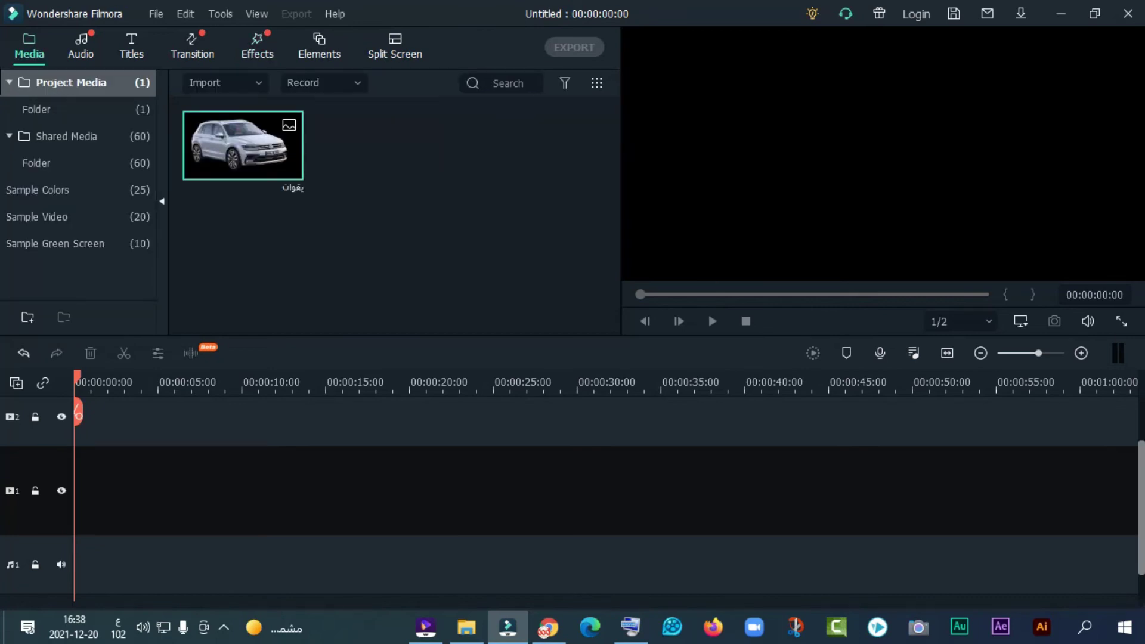
double_click(382, 221)
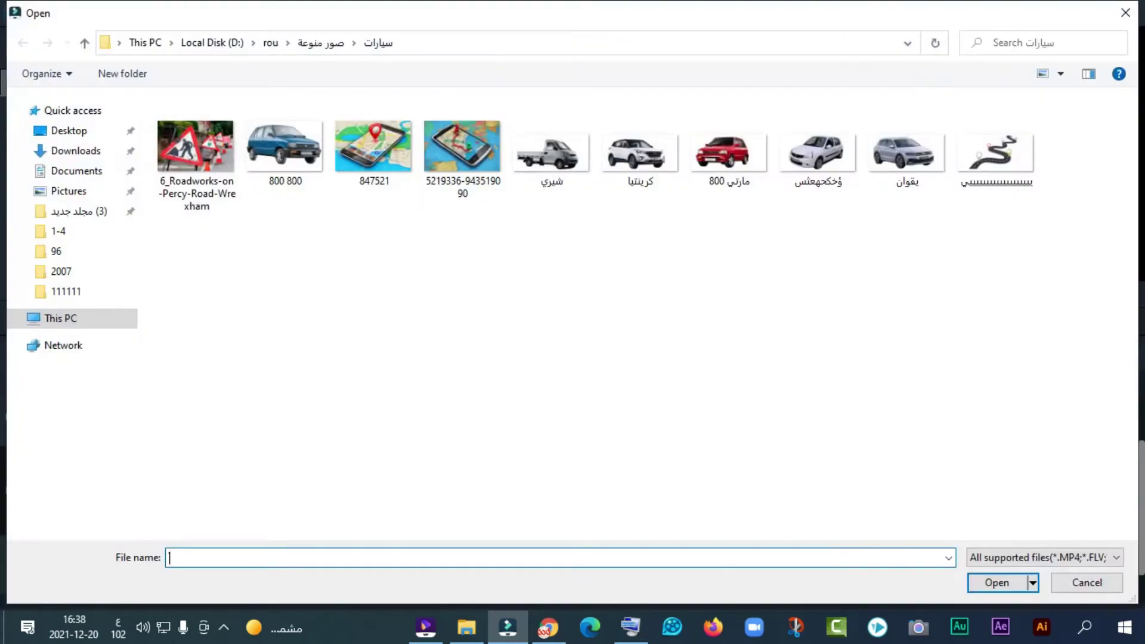
click(69, 131)
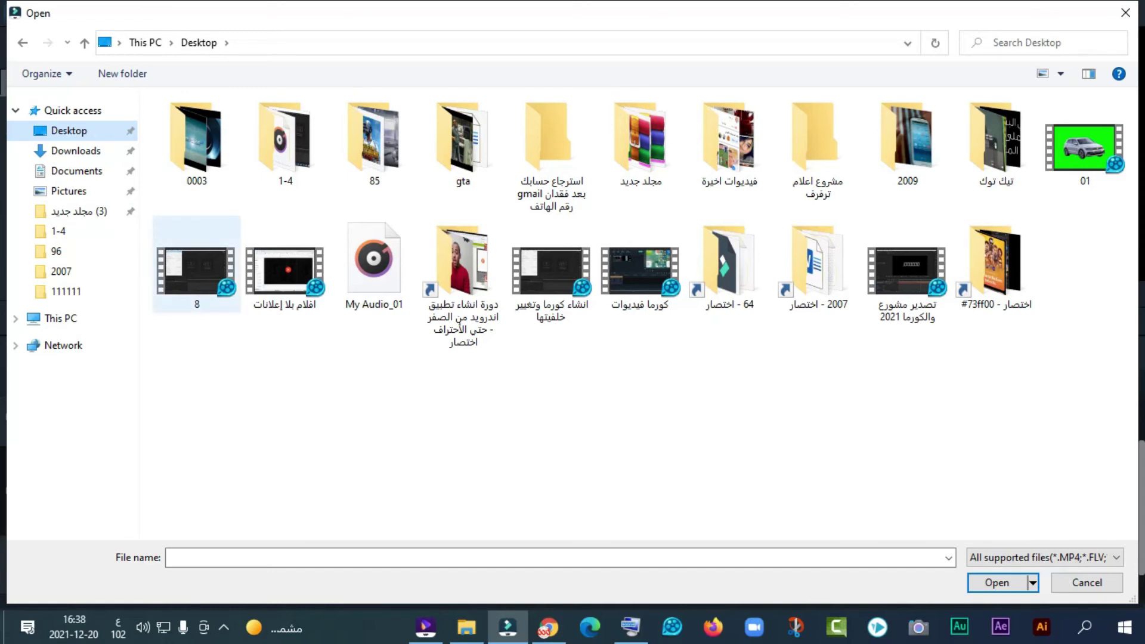
double_click(197, 268)
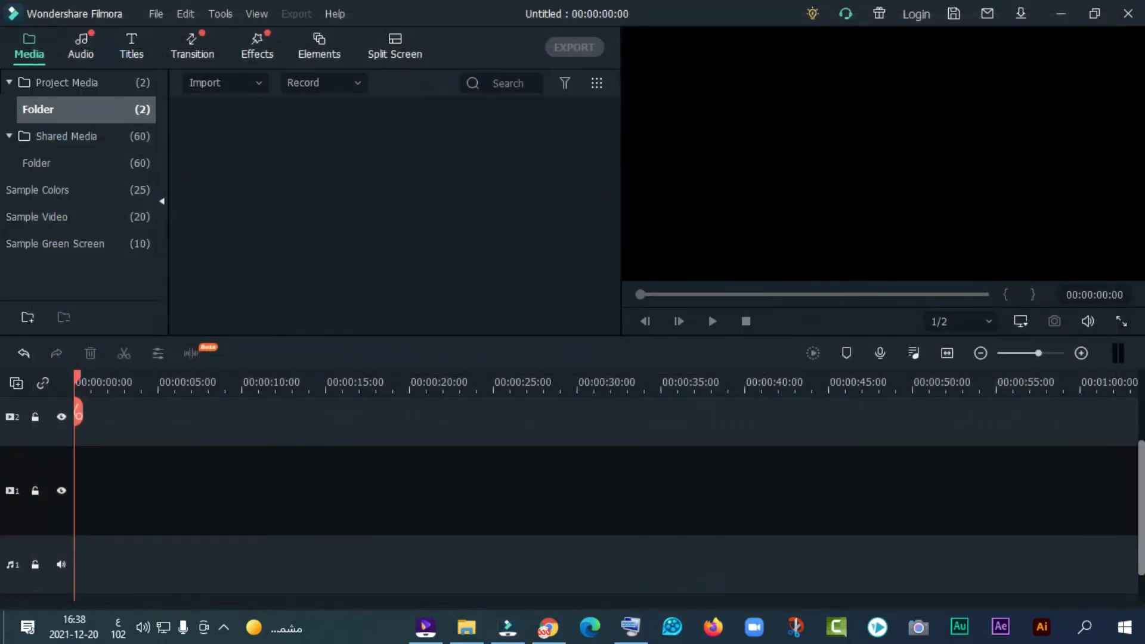
click(423, 165)
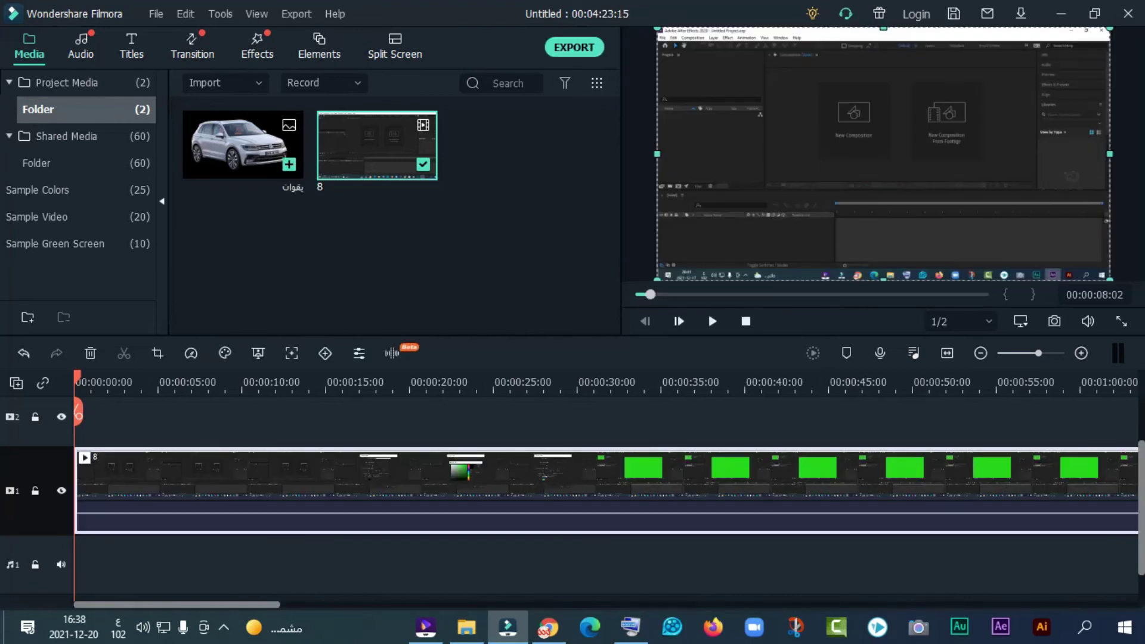
Step: Import the green-screen car video 01 from the Desktop and place it on track 2 at the timeline start
double_click(298, 251)
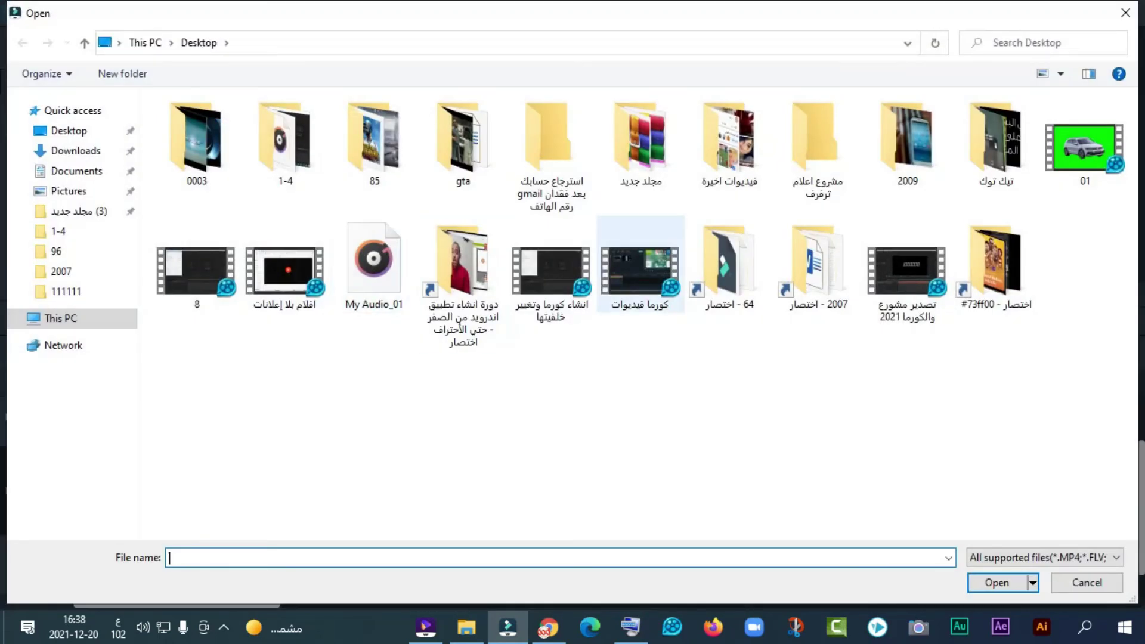
double_click(1085, 140)
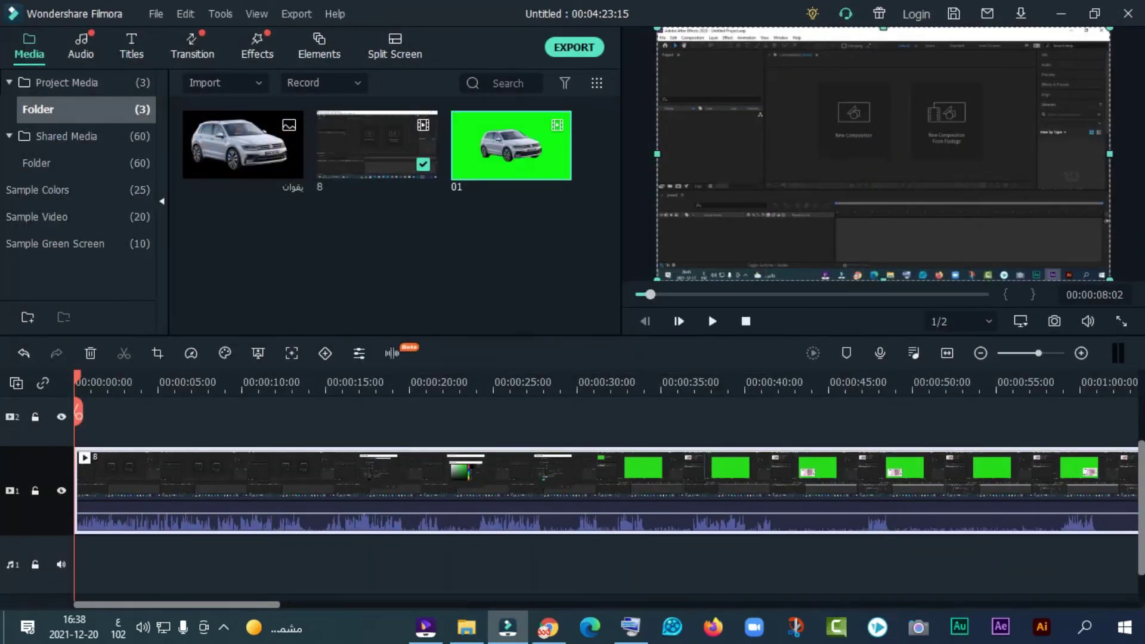
scroll(573, 495, up, 2)
drag(511, 145, 82, 483)
Step: Enable Chroma Key on the 01 clip with key color #04ff00 and offset 2, and preview the overlay
double_click(119, 480)
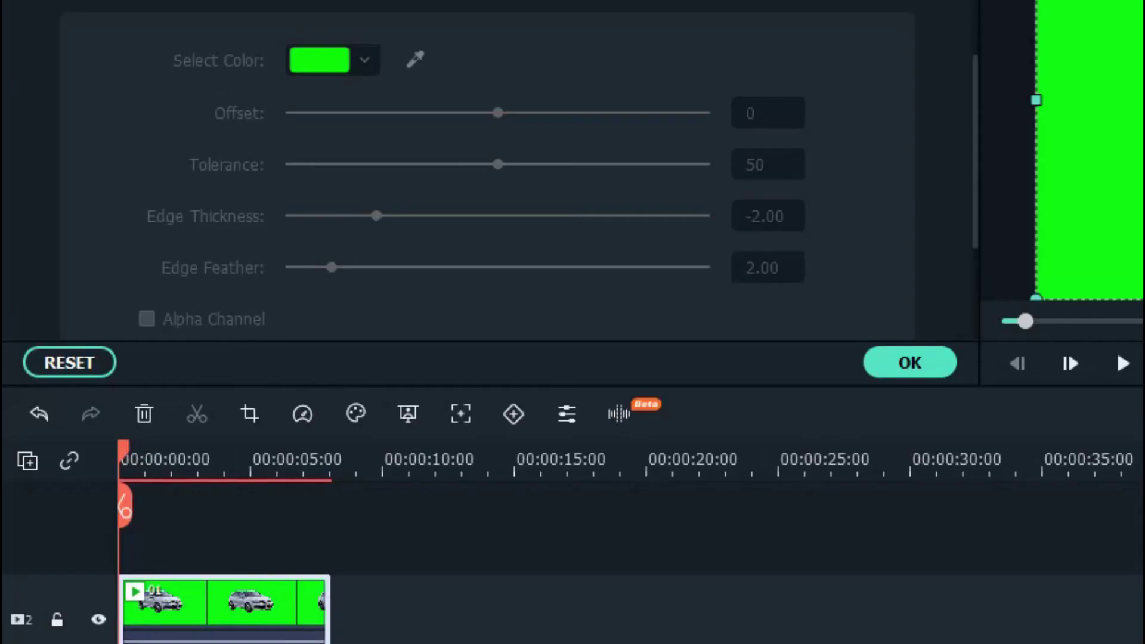
click(408, 413)
click(364, 60)
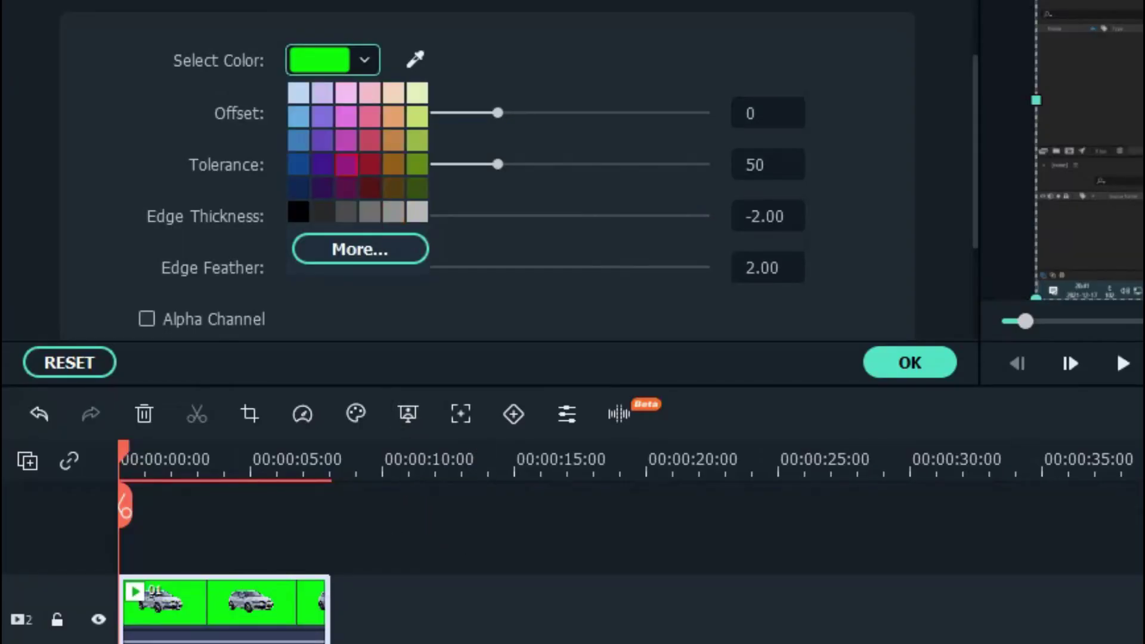
click(360, 249)
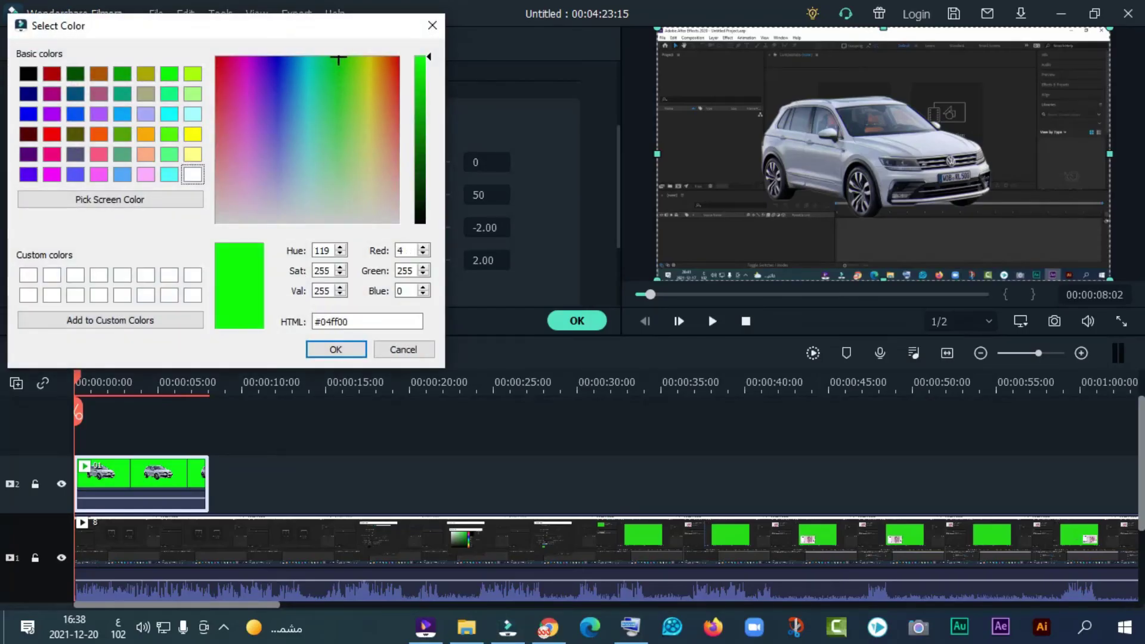
click(336, 348)
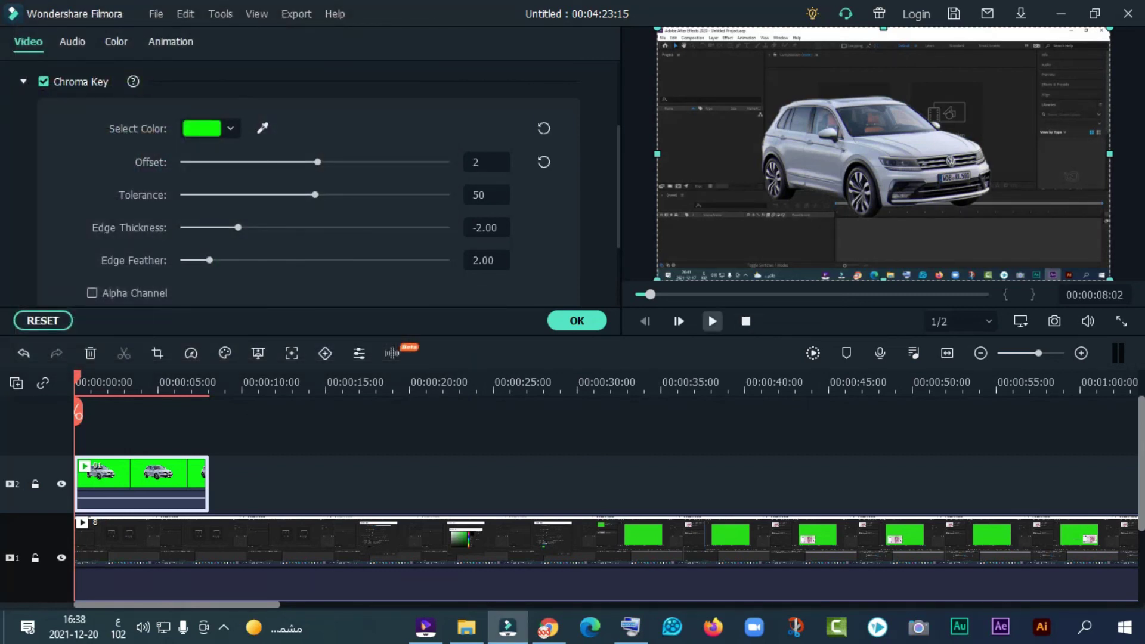
click(712, 321)
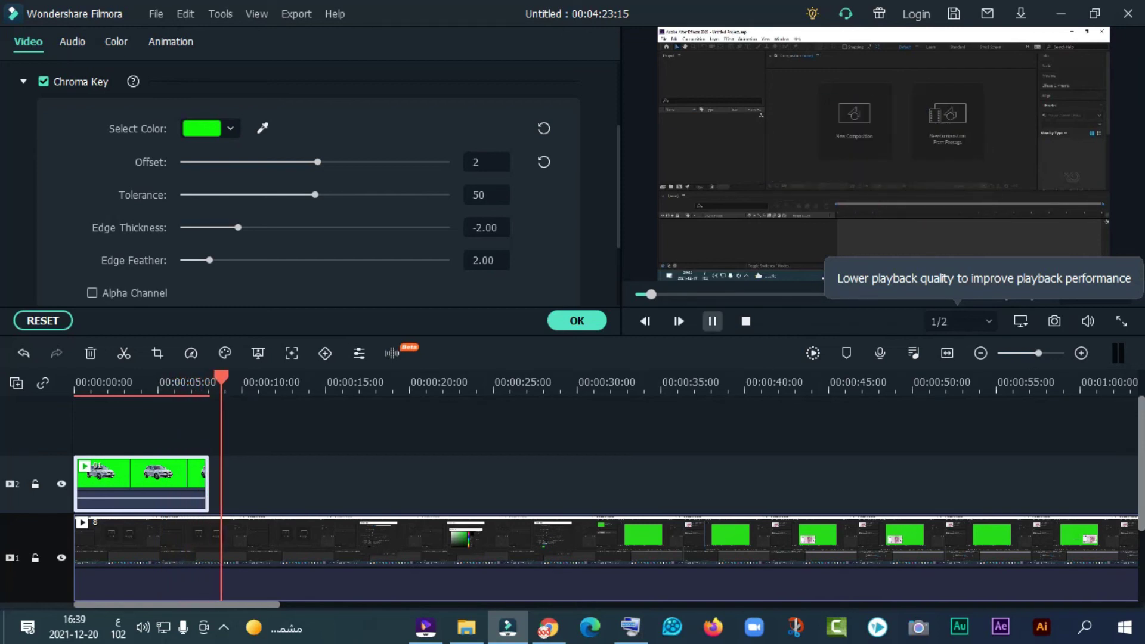
click(712, 321)
Step: Split the video 8 clip at 00:00:09:06, just past the end of the car clip, and delete the remainder
click(251, 549)
click(228, 412)
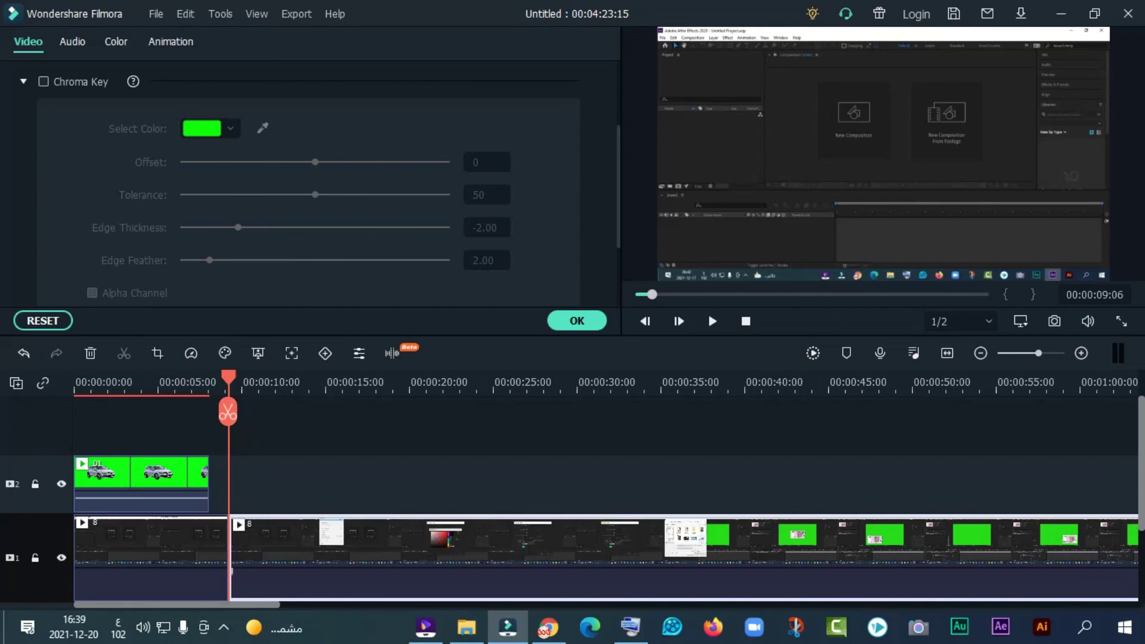
key(Delete)
click(577, 321)
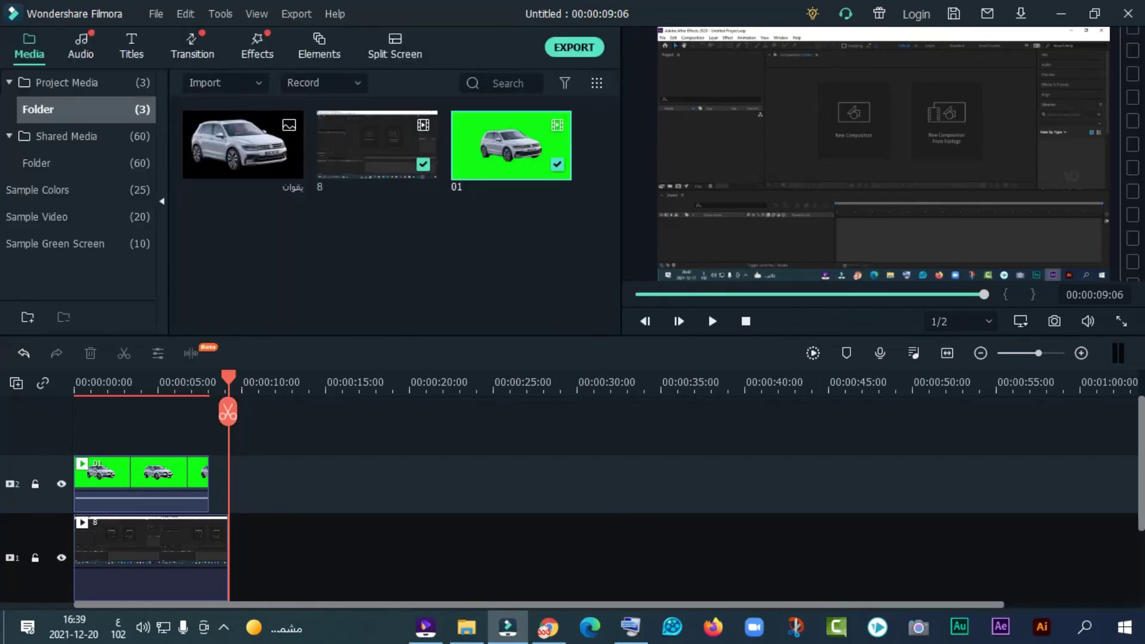
Step: Export the composited video as an MP4 named 02
click(574, 46)
key(BackSpace)
key(BackSpace)
key(BackSpace)
key(BackSpace)
key(BackSpace)
key(BackSpace)
key(BackSpace)
key(BackSpace)
text(02)
click(842, 511)
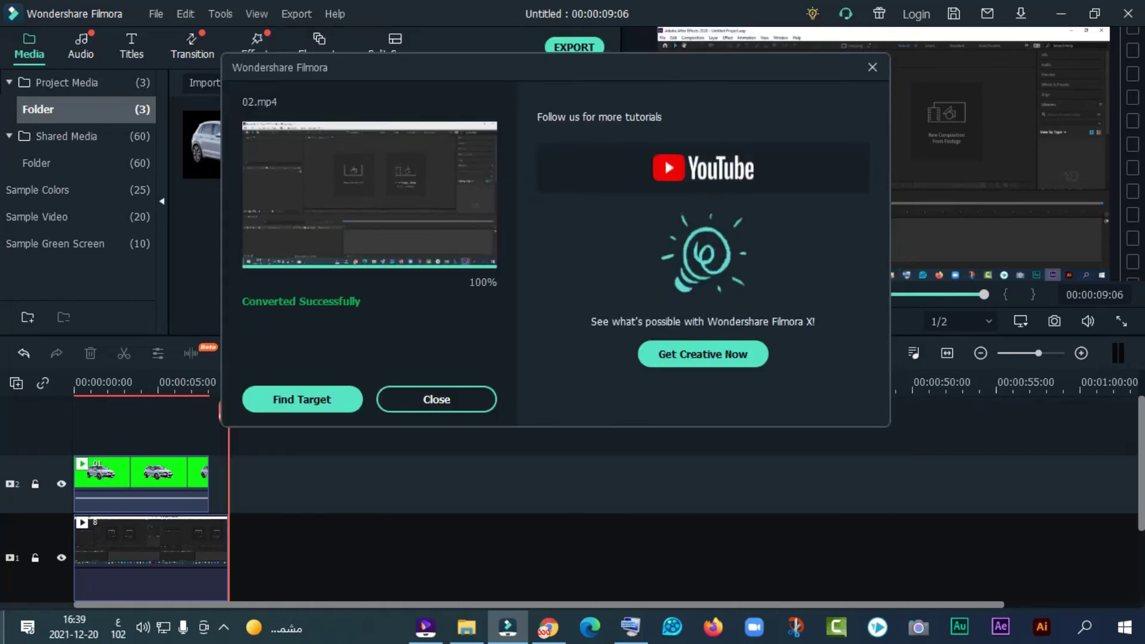
Step: Open the exported video 02 from the desktop in the media player
click(2, 627)
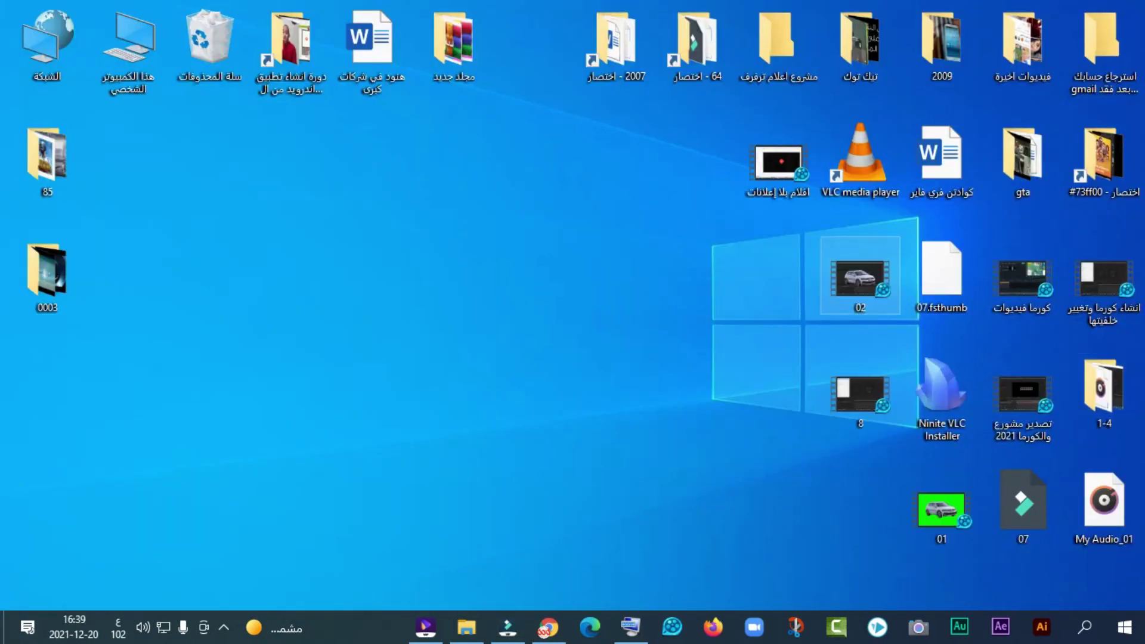
double_click(859, 277)
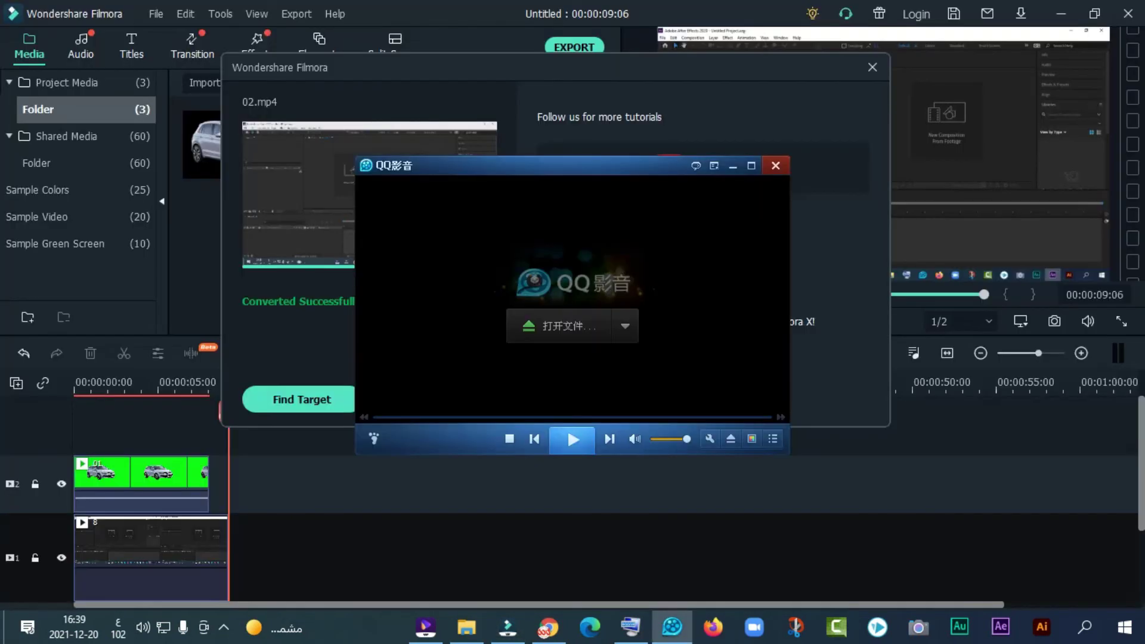